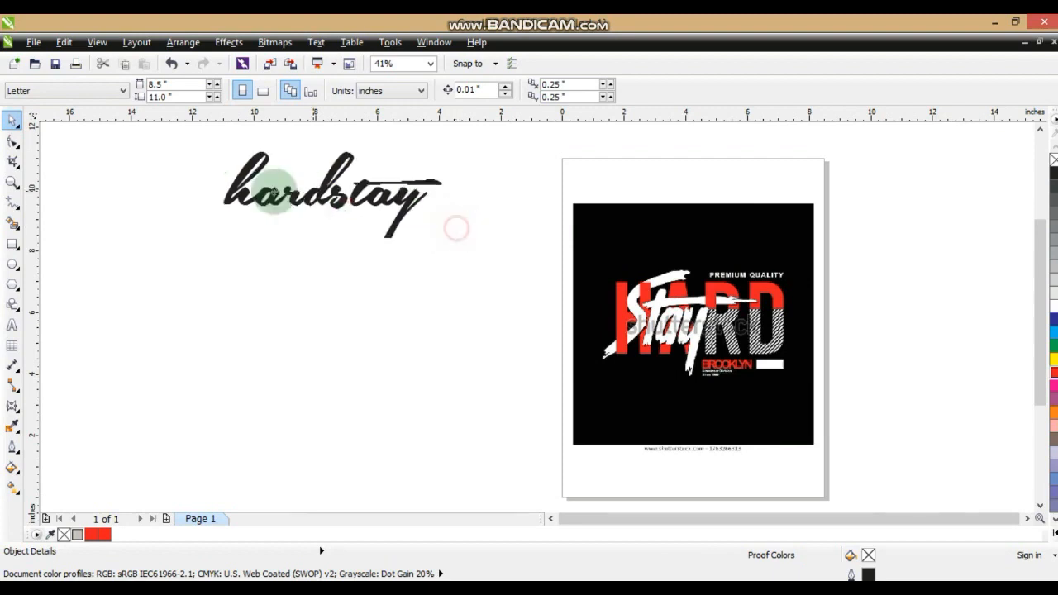
# Draw a square about 7.76 in wide beside the reference artwork and fill it with black
pyautogui.click(401, 243)
pyautogui.click(13, 244)
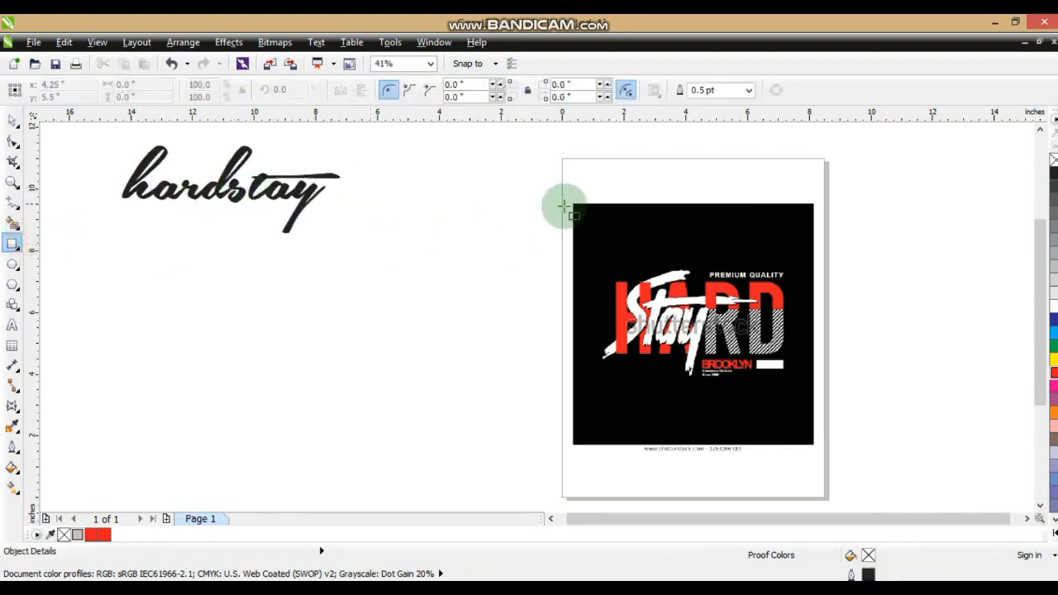
pyautogui.moveTo(568, 203); pyautogui.dragTo(328, 315)
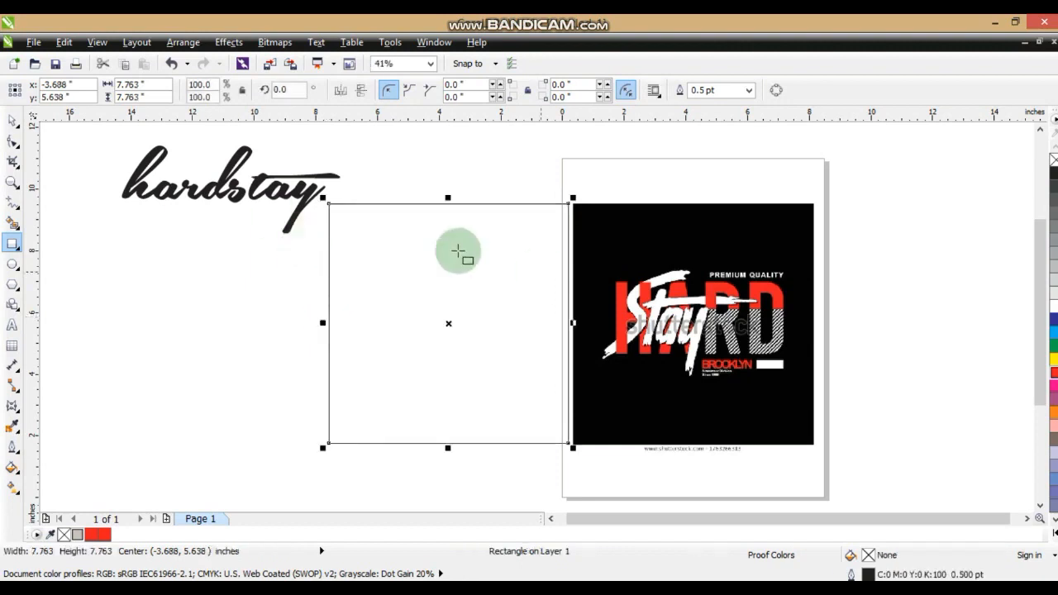
pyautogui.click(14, 120)
pyautogui.click(1053, 529)
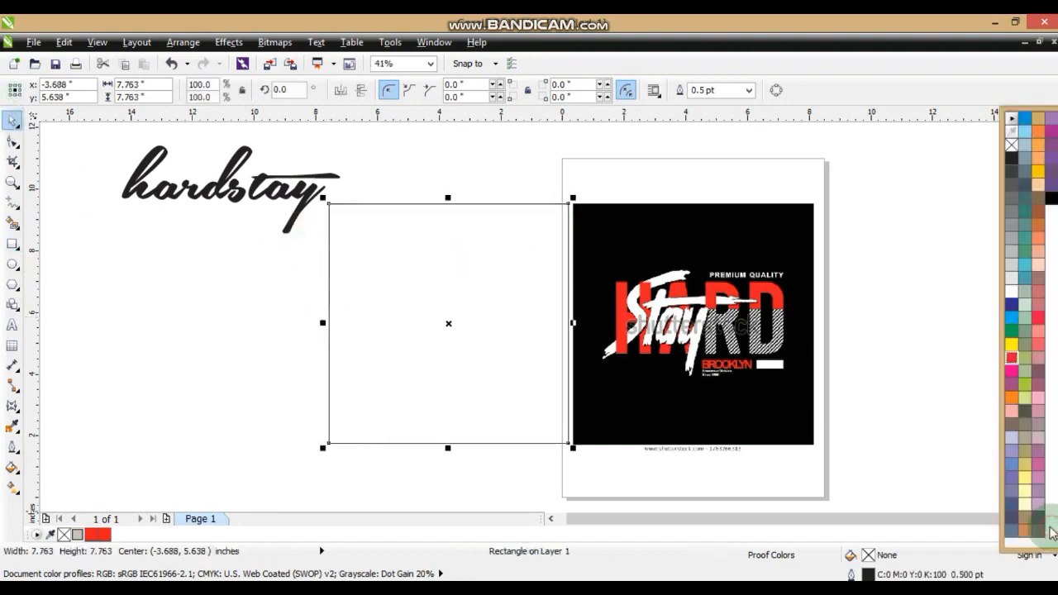
pyautogui.click(1050, 198)
pyautogui.click(887, 262)
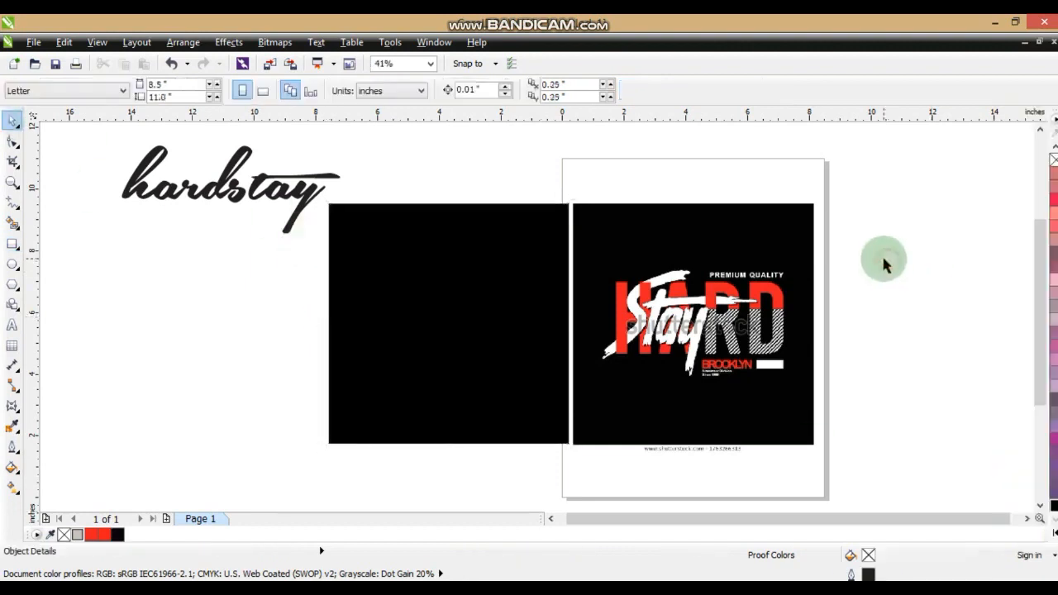
# Add the artistic text "HARD" on the blank black square
pyautogui.click(11, 182)
pyautogui.moveTo(111, 137); pyautogui.dragTo(862, 461)
pyautogui.moveTo(290, 237); pyautogui.dragTo(894, 433)
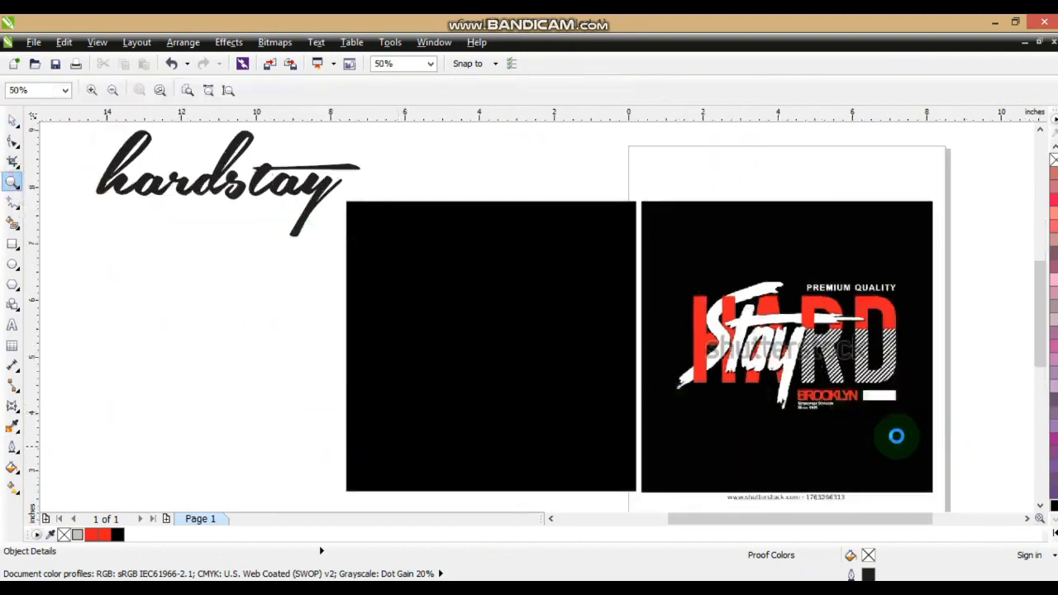
pyautogui.click(13, 328)
pyautogui.click(164, 329)
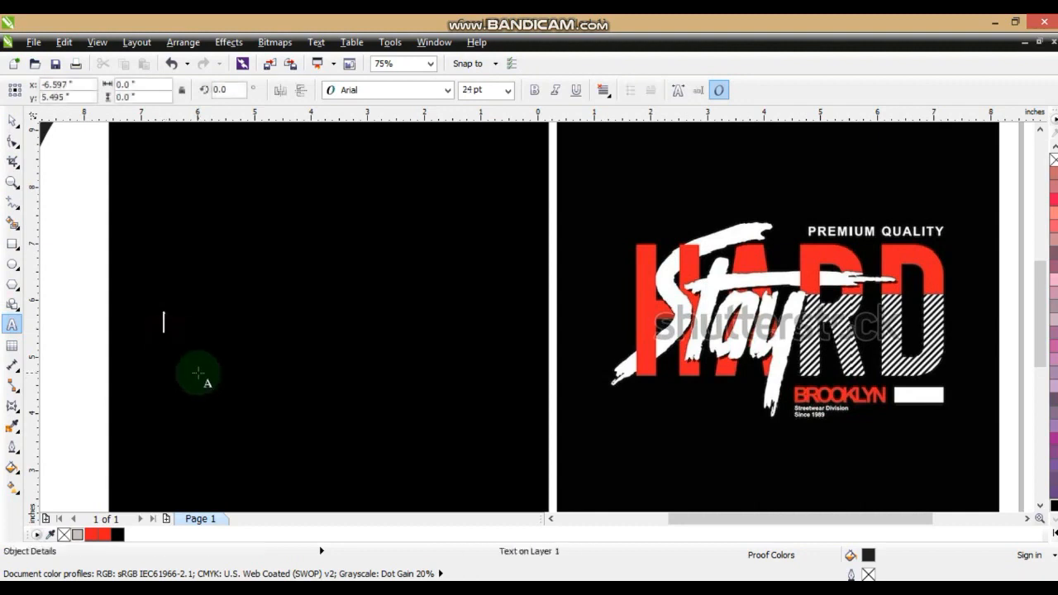
pyautogui.write('HARD')
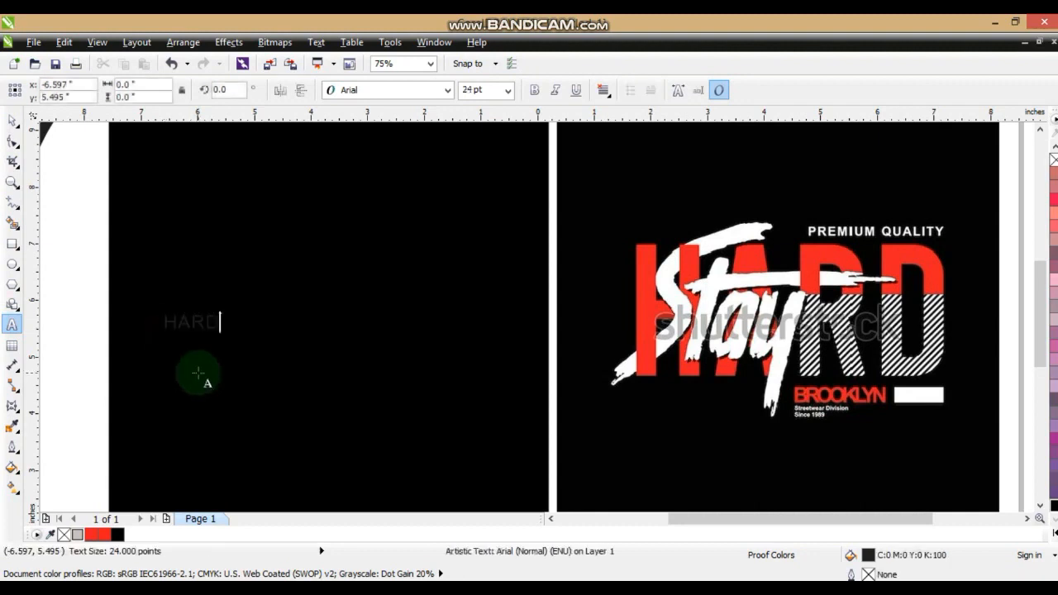
# Set the HARD text in the Zurich BdXCn BT font and fill it with white
pyautogui.click(13, 121)
pyautogui.click(446, 90)
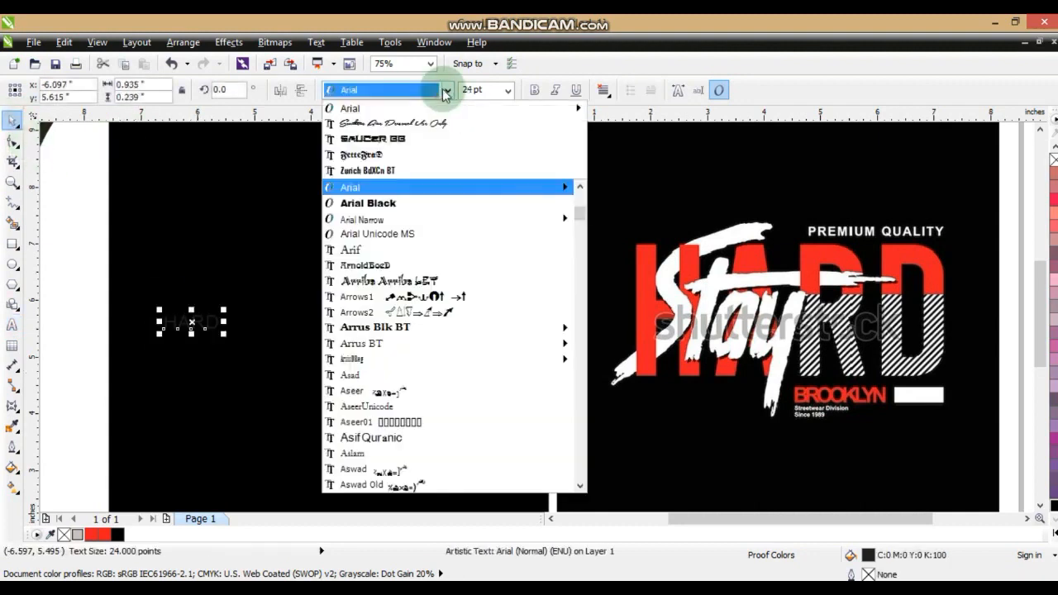
pyautogui.click(380, 171)
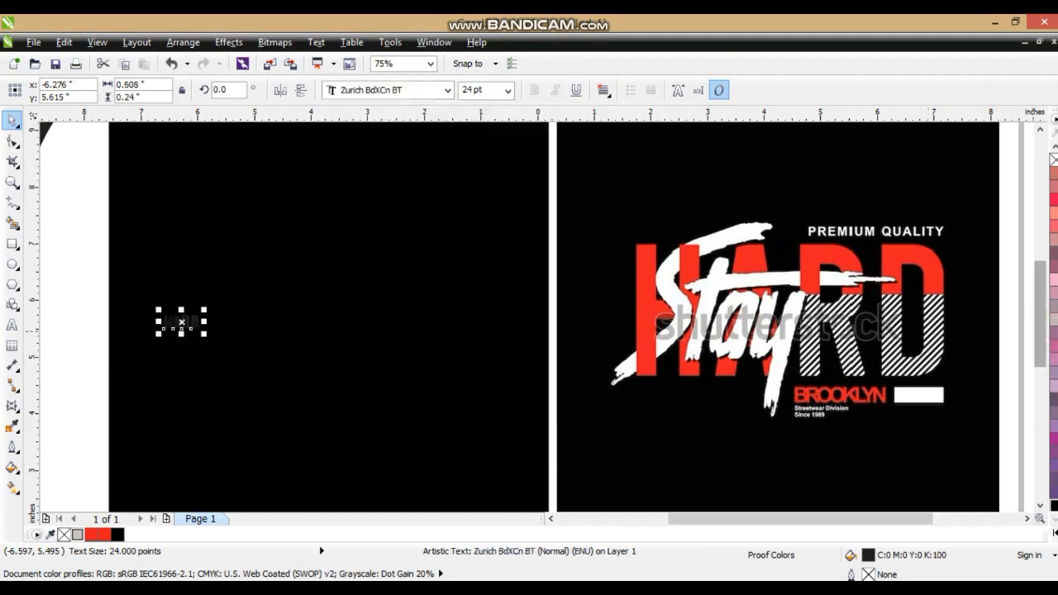
pyautogui.click(1054, 533)
pyautogui.click(1009, 291)
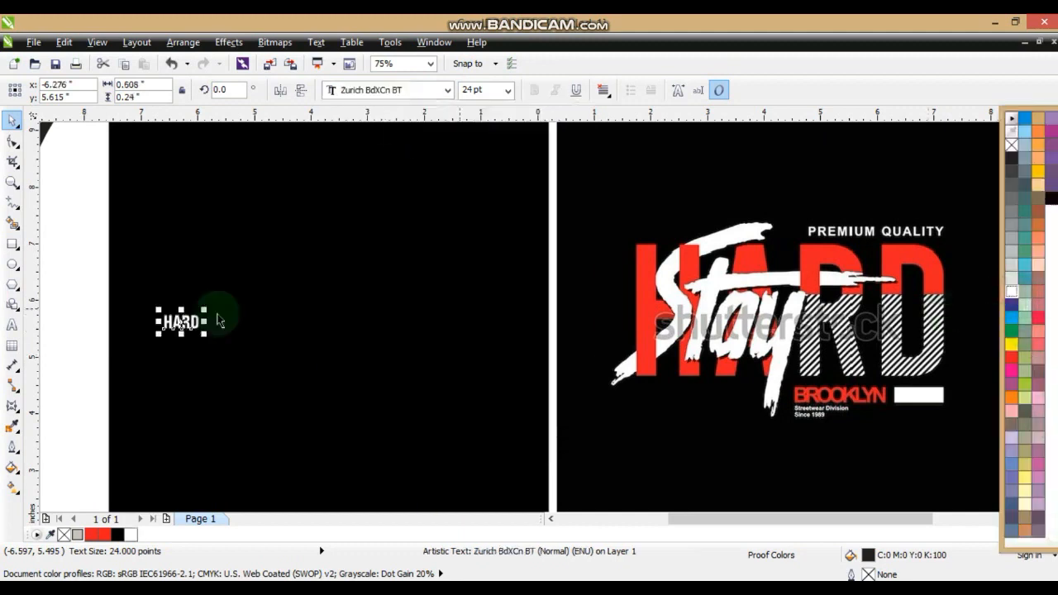
# Enlarge the HARD text to about 5.8 by 2.29 in across the black square and fill it with red
pyautogui.moveTo(204, 309); pyautogui.dragTo(360, 248)
pyautogui.moveTo(357, 334); pyautogui.dragTo(496, 410)
pyautogui.moveTo(445, 373); pyautogui.dragTo(447, 373)
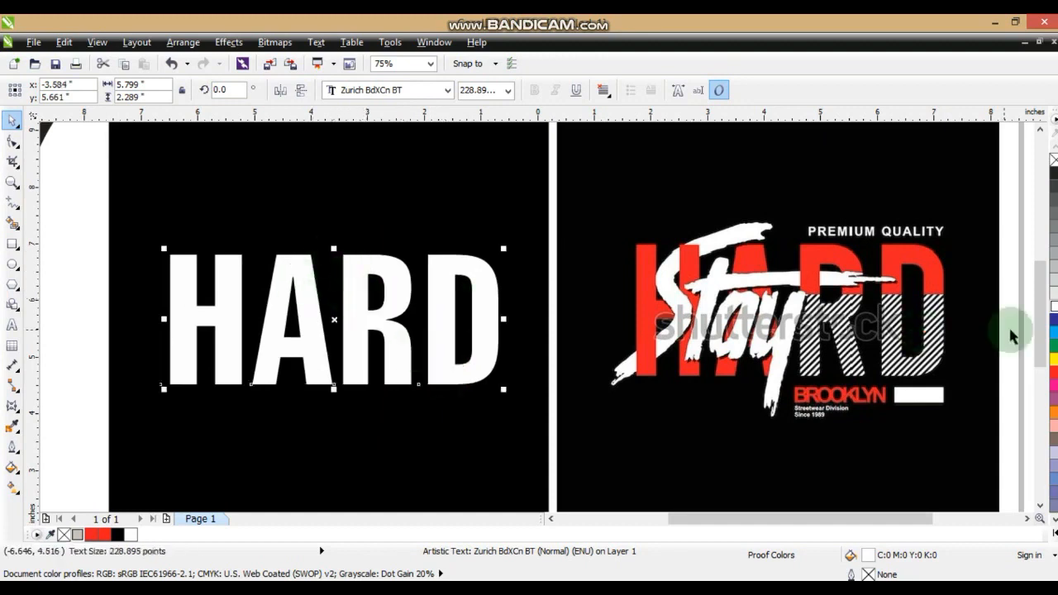
pyautogui.click(1053, 375)
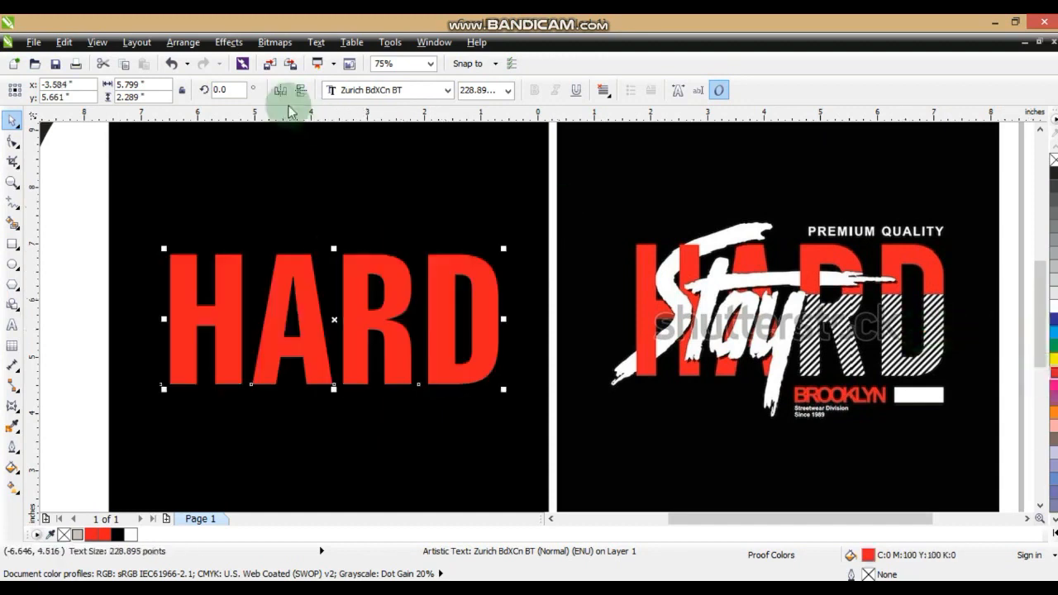
# Convert the red HARD text to curves
pyautogui.click(199, 43)
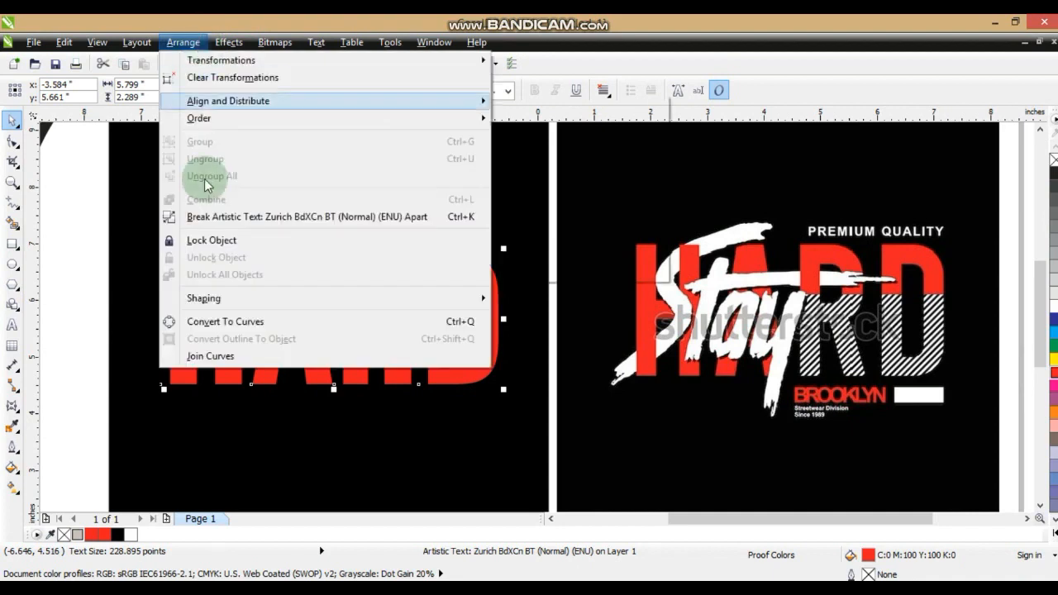
pyautogui.click(201, 319)
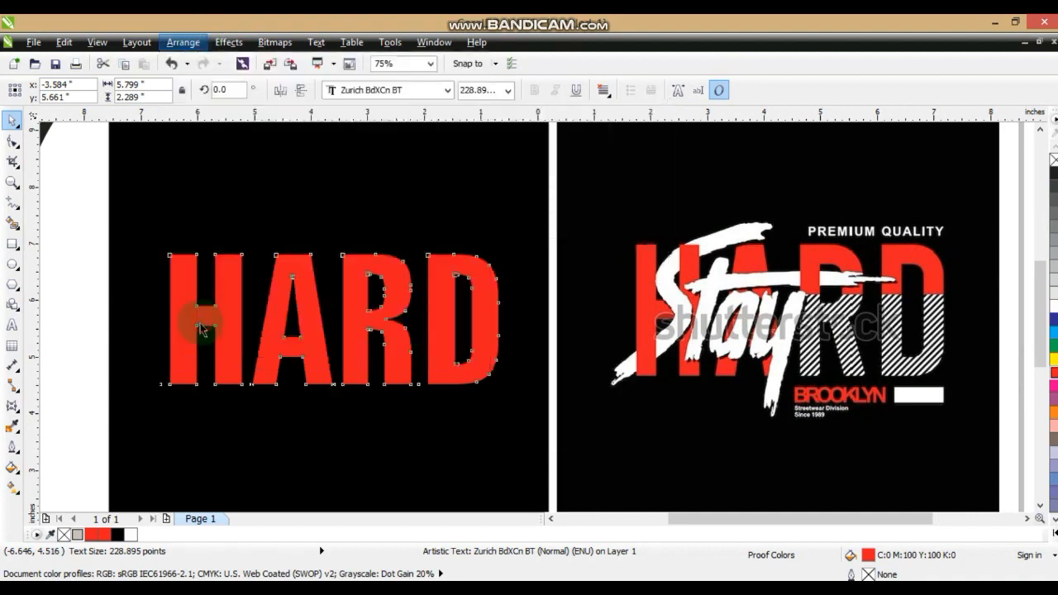
pyautogui.click(88, 310)
# Draw a rectangle about 3.05 by 1.62 in over the lower part of the letters R and D and fill it with white
pyautogui.click(11, 246)
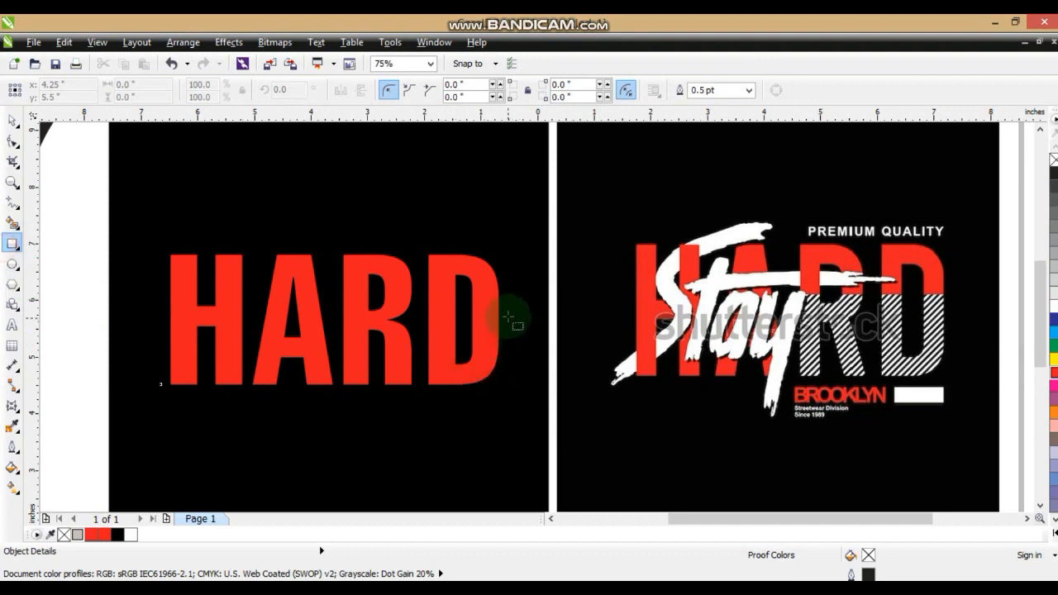
pyautogui.moveTo(511, 304); pyautogui.dragTo(337, 395)
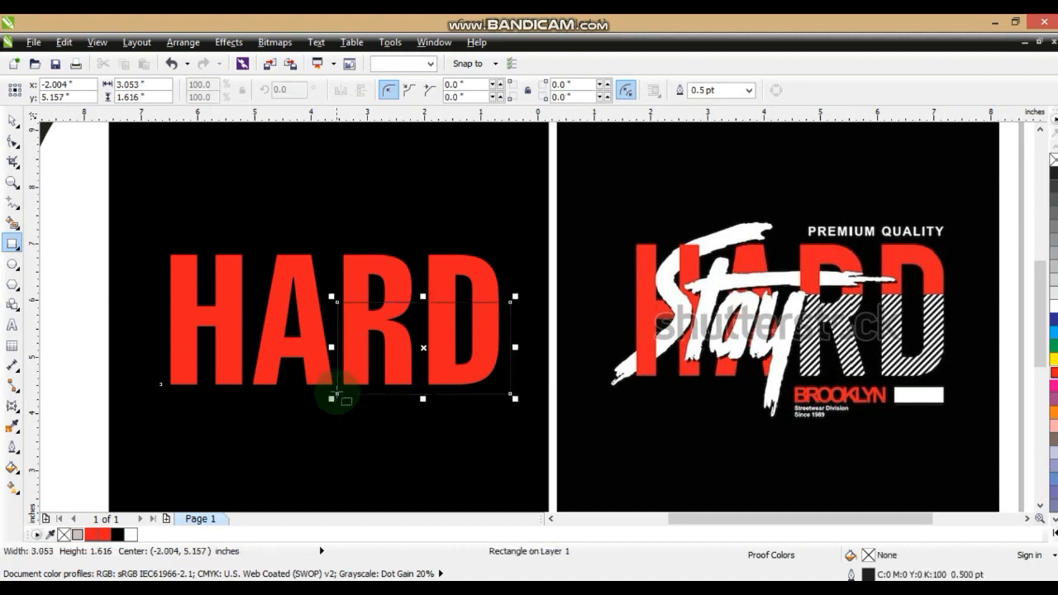
pyautogui.click(12, 115)
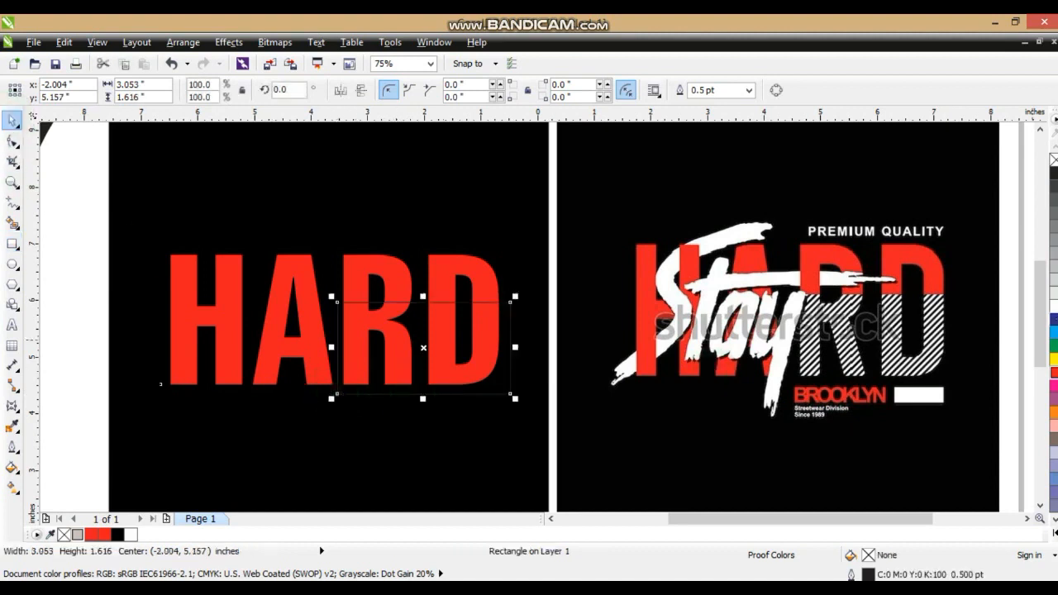
pyautogui.click(1052, 307)
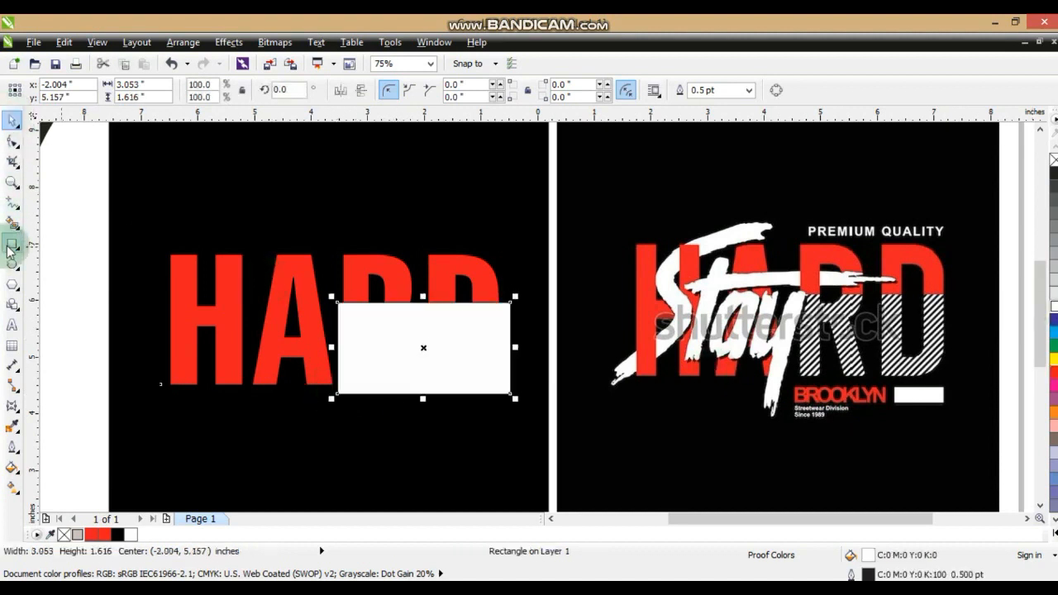
# Draw a thin vertical bar about 0.04 by 2.92 in outside the black square and fill it with 100% K black
pyautogui.click(11, 245)
pyautogui.moveTo(79, 215); pyautogui.dragTo(81, 381)
pyautogui.click(12, 120)
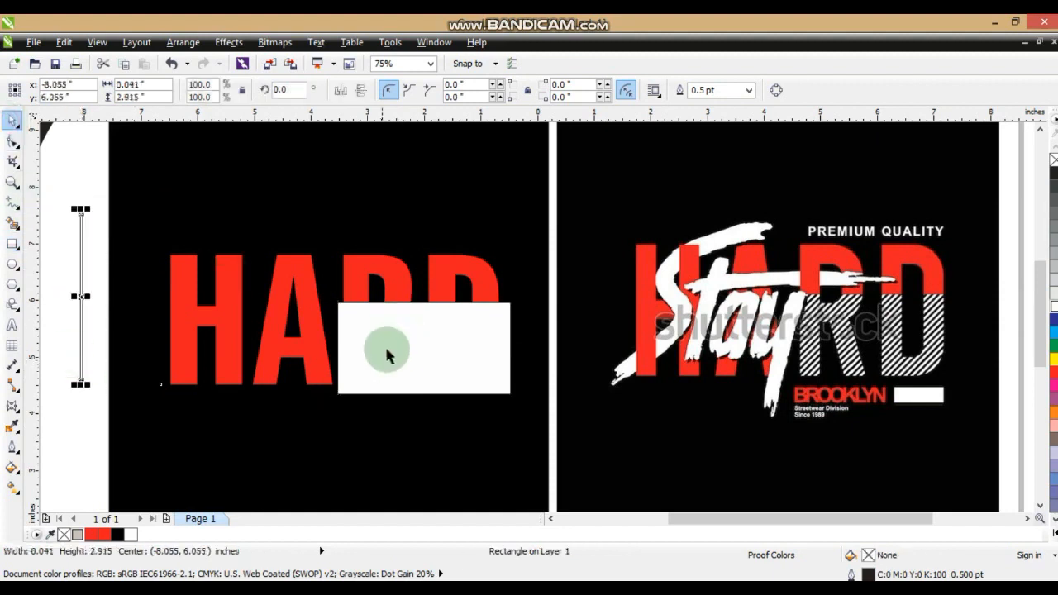
pyautogui.click(550, 518)
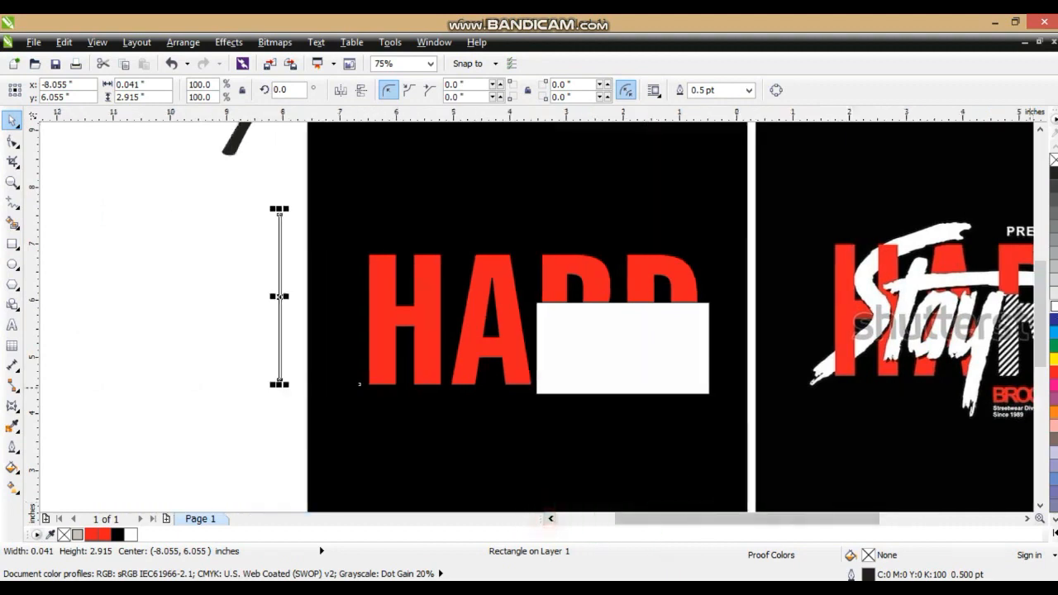
pyautogui.click(1053, 174)
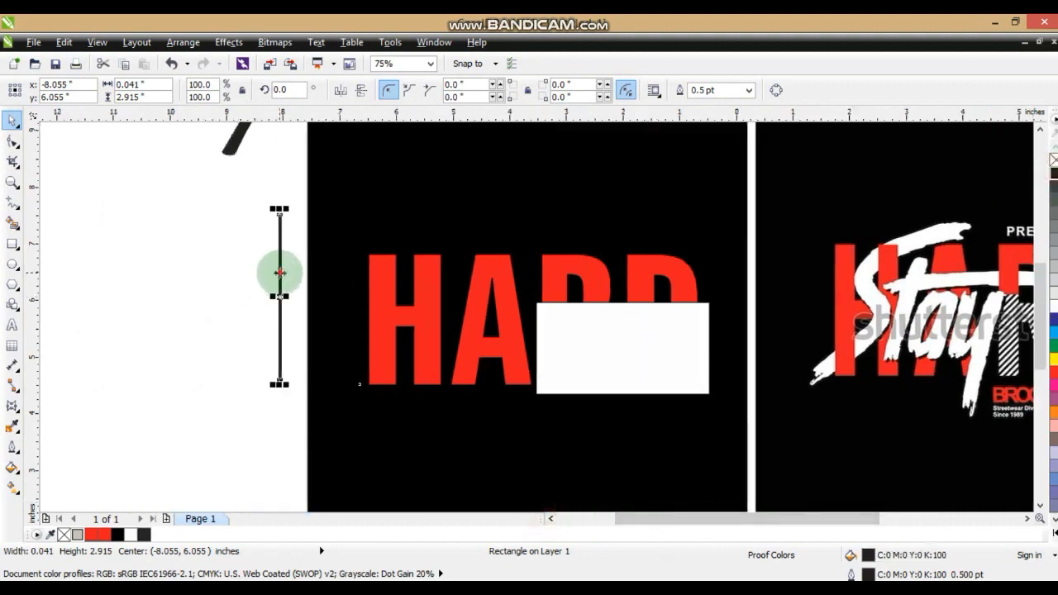
# Duplicate the thin black bar repeatedly at even spacing to its left to build a row of 32 vertical stripes
pyautogui.moveTo(280, 273); pyautogui.dragTo(274, 277)
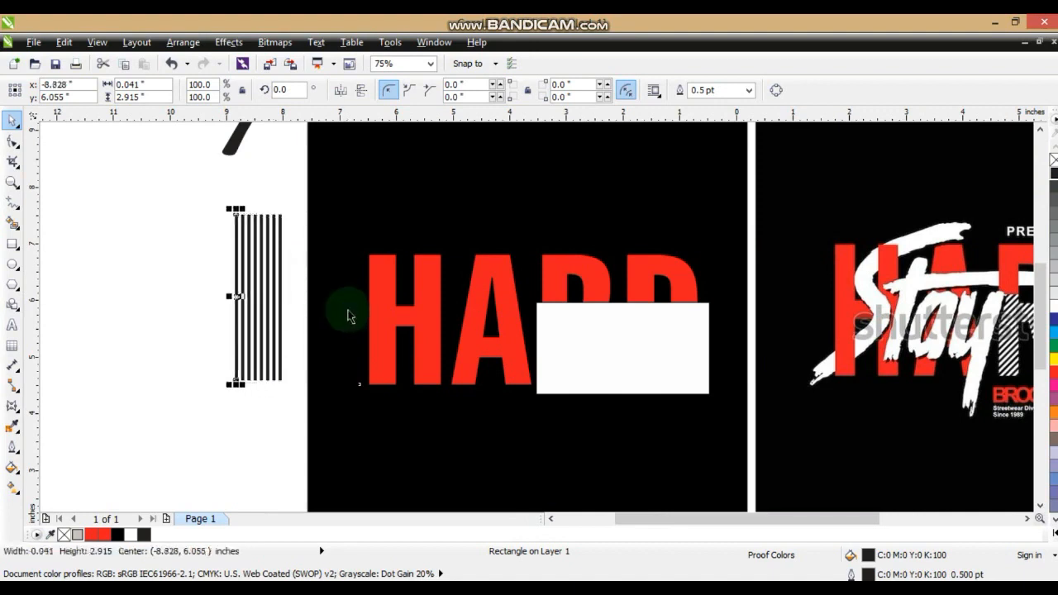
pyautogui.hotkey('ctrl', 'd')
pyautogui.hotkey('ctrl', 'd')
pyautogui.hotkey('ctrl', 'd')
pyautogui.hotkey('ctrl', 'd')
pyautogui.hotkey('ctrl', 'd')
pyautogui.hotkey('ctrl', 'd')
pyautogui.hotkey('ctrl', 'd')
pyautogui.hotkey('ctrl', 'd')
pyautogui.hotkey('ctrl', 'd')
pyautogui.hotkey('ctrl', 'd')
pyautogui.hotkey('ctrl', 'd')
pyautogui.hotkey('ctrl', 'd')
pyautogui.hotkey('ctrl', 'd')
pyautogui.hotkey('ctrl', 'd')
pyautogui.hotkey('ctrl', 'd')
pyautogui.hotkey('ctrl', 'd')
pyautogui.hotkey('ctrl', 'd')
pyautogui.hotkey('ctrl', 'd')
pyautogui.hotkey('ctrl', 'd')
pyautogui.hotkey('ctrl', 'd')
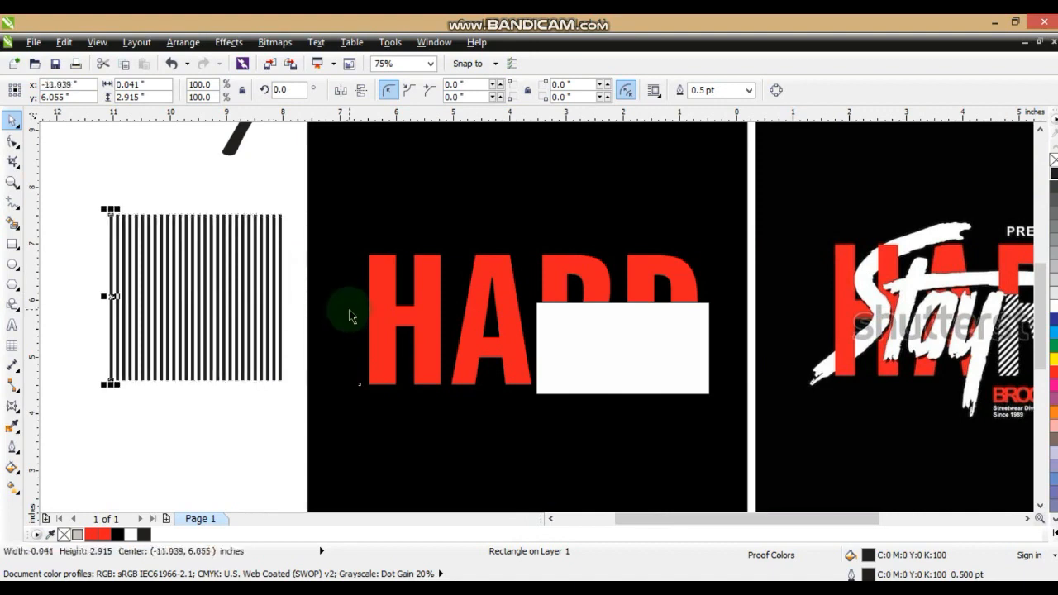
# Weld all the stripes into a single curve and remove its outline
pyautogui.moveTo(60, 183); pyautogui.dragTo(307, 406)
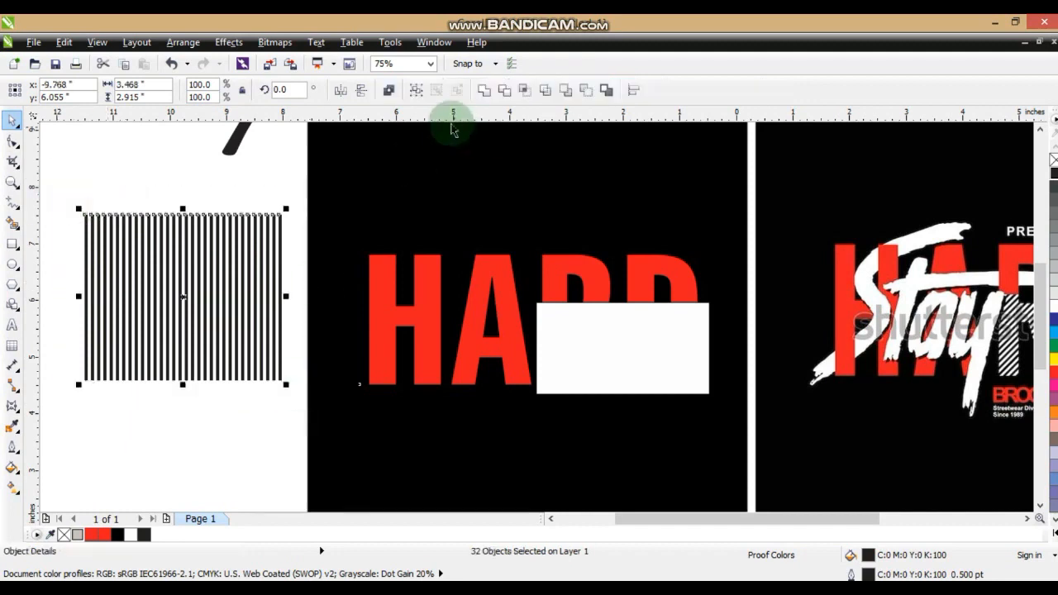
pyautogui.click(483, 91)
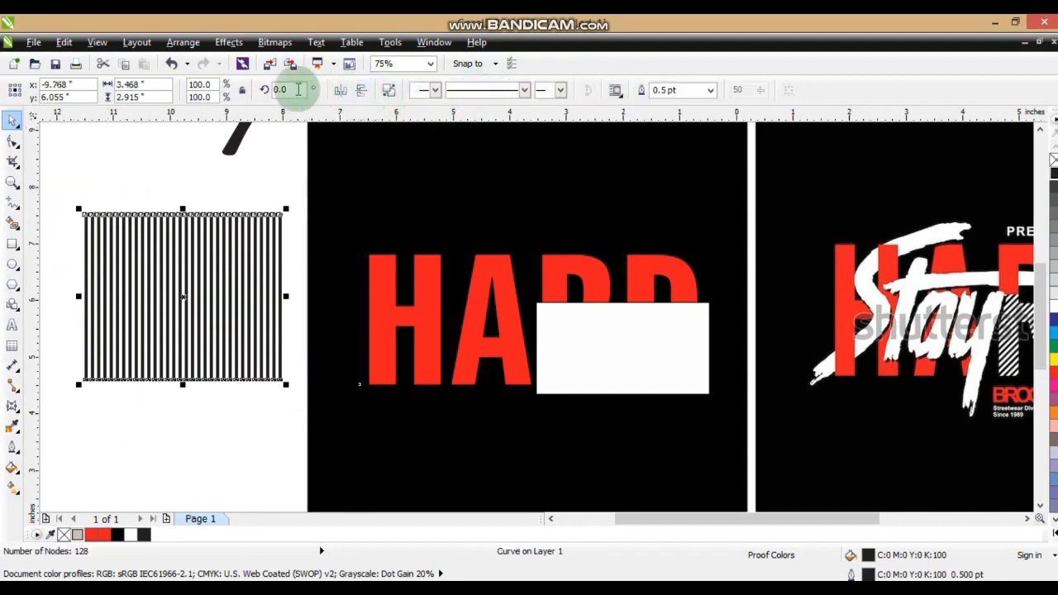
pyautogui.rightClick(1054, 159)
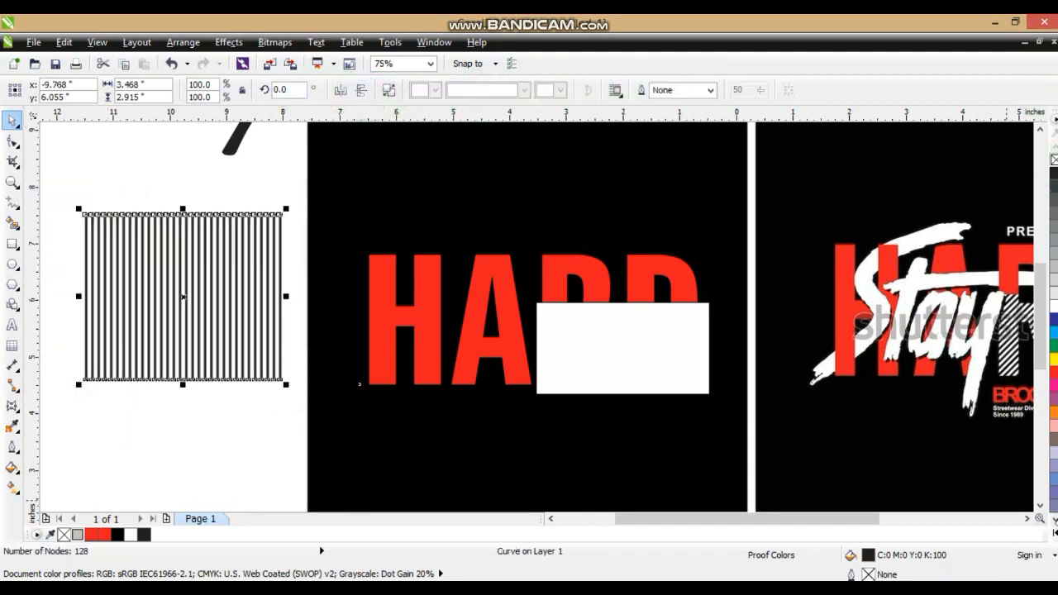
# Move the stripes over the white rectangle and skew them into diagonals about 5.3 in wide overall, leaning right
pyautogui.click(1027, 520)
pyautogui.click(394, 324)
pyautogui.moveTo(161, 289); pyautogui.dragTo(601, 338)
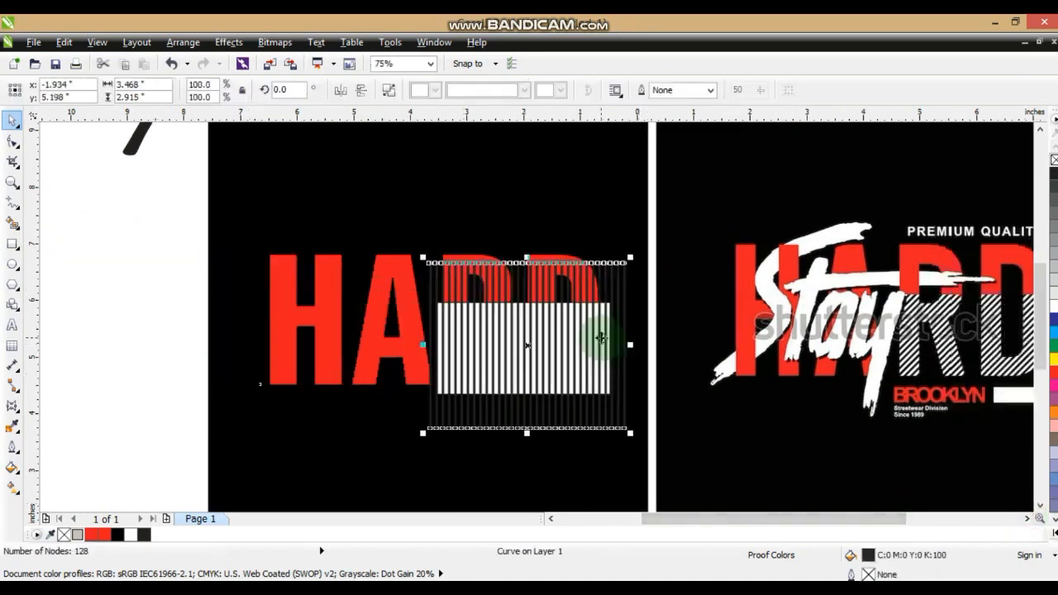
pyautogui.click(561, 319)
pyautogui.moveTo(526, 257); pyautogui.dragTo(570, 258)
pyautogui.moveTo(548, 429); pyautogui.dragTo(489, 408)
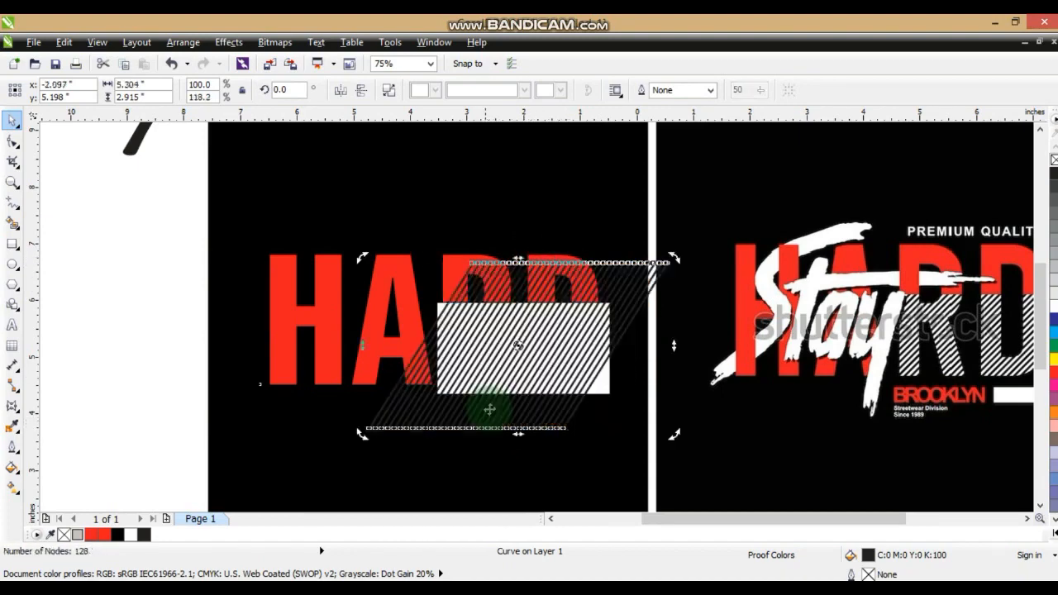
# Extend the diagonal stripes with a copy on their right and PowerClip both sets inside the white rectangle
pyautogui.moveTo(514, 358); pyautogui.dragTo(697, 393)
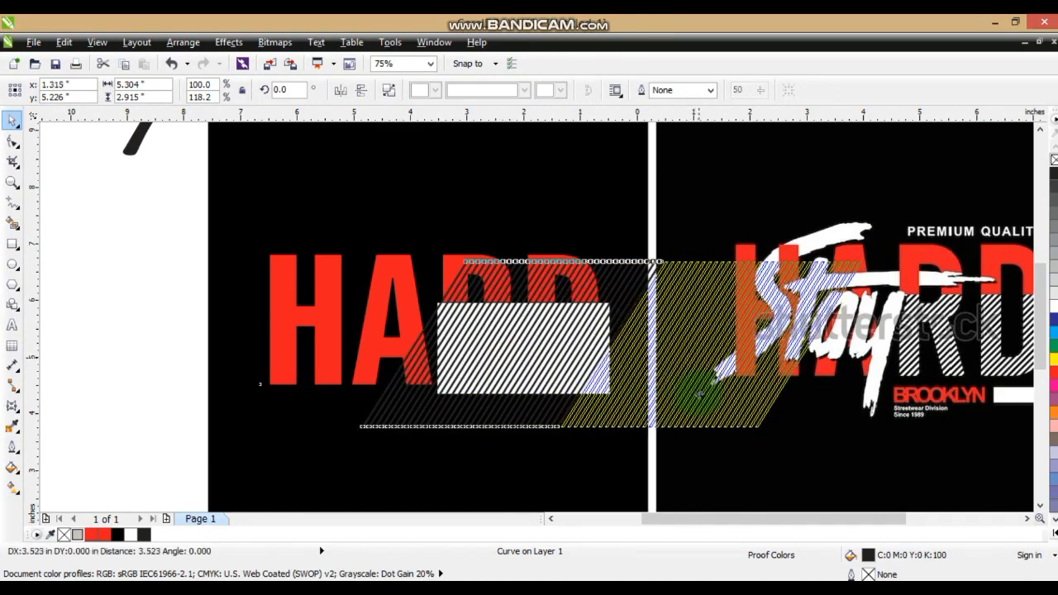
pyautogui.keyDown('shift'); pyautogui.click(595, 363); pyautogui.keyUp('shift')
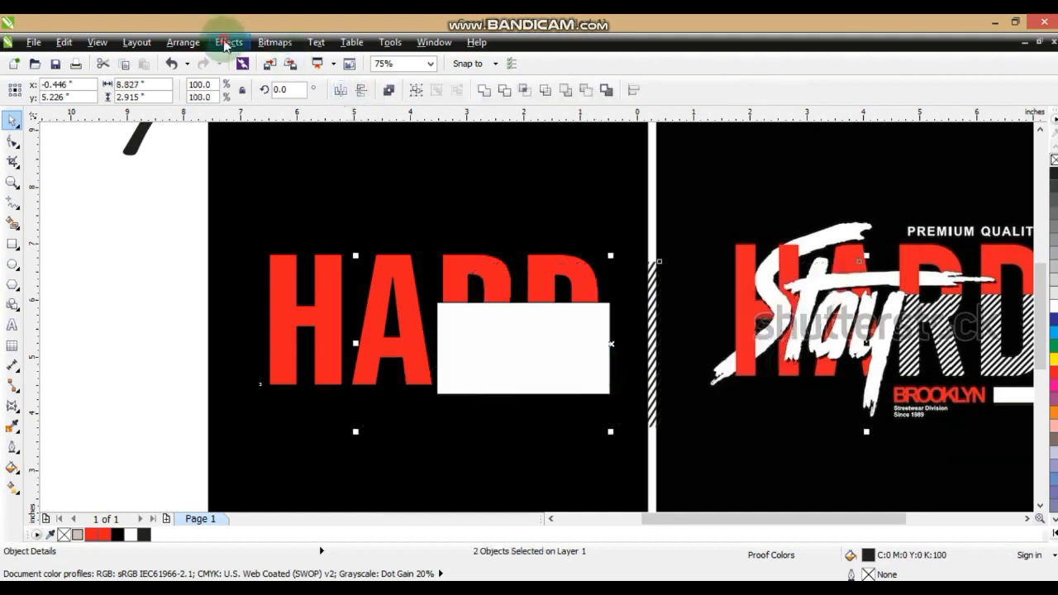
pyautogui.click(228, 42)
pyautogui.moveTo(290, 260)
pyautogui.click(354, 262)
pyautogui.click(449, 308)
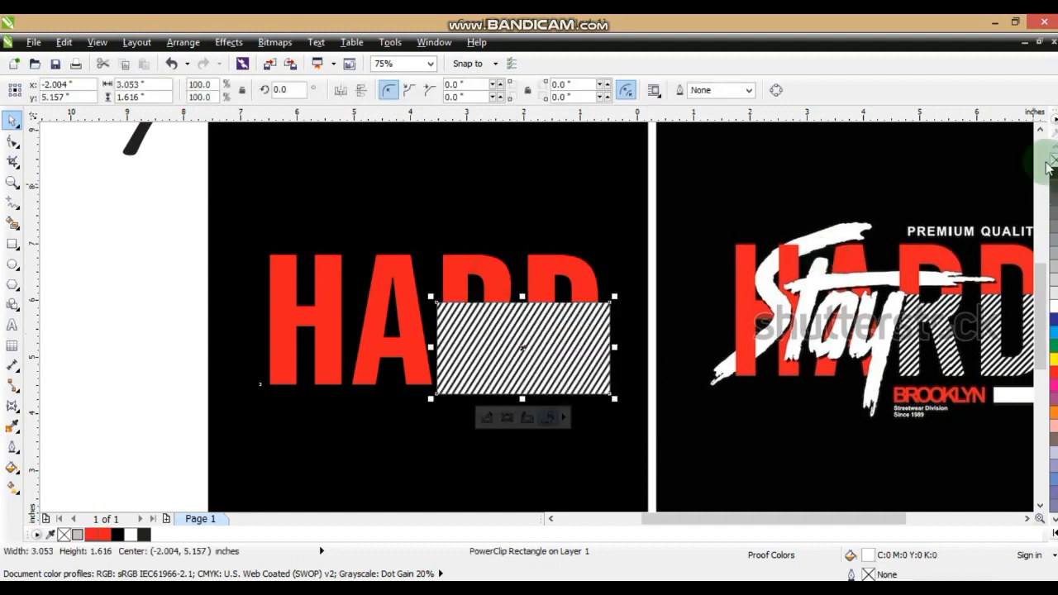
# PowerClip the striped rectangle inside the red HARD lettering
pyautogui.click(228, 42)
pyautogui.click(293, 262)
pyautogui.click(347, 263)
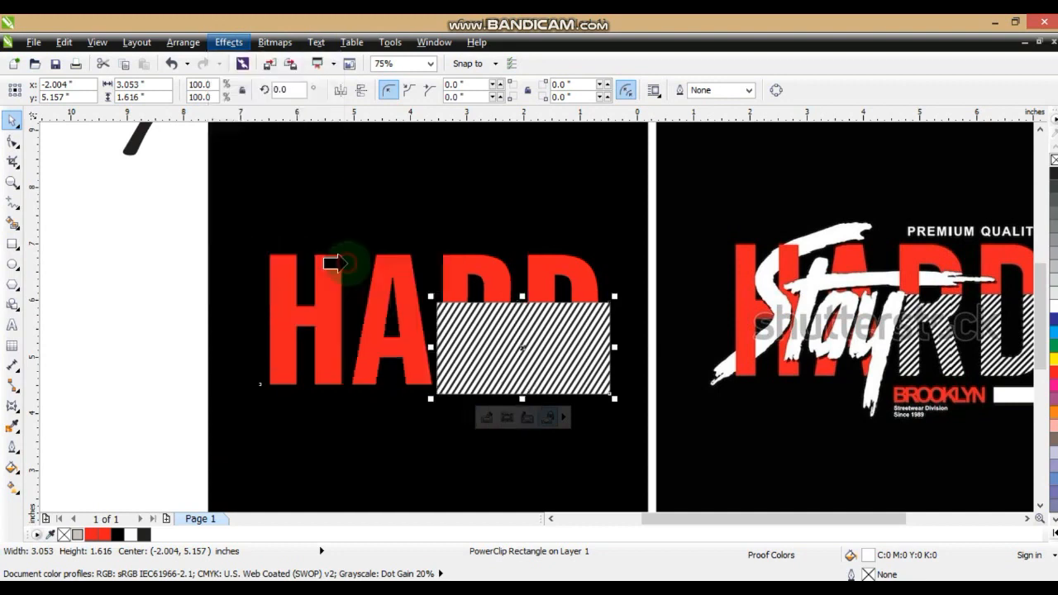
pyautogui.click(536, 267)
pyautogui.click(166, 291)
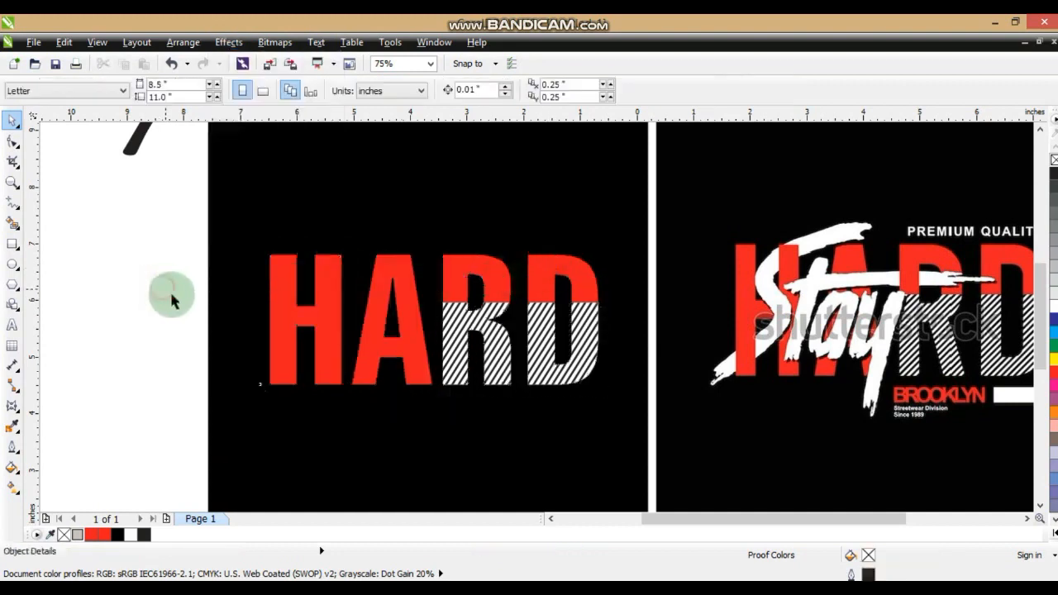
pyautogui.click(560, 374)
pyautogui.rightClick(557, 369)
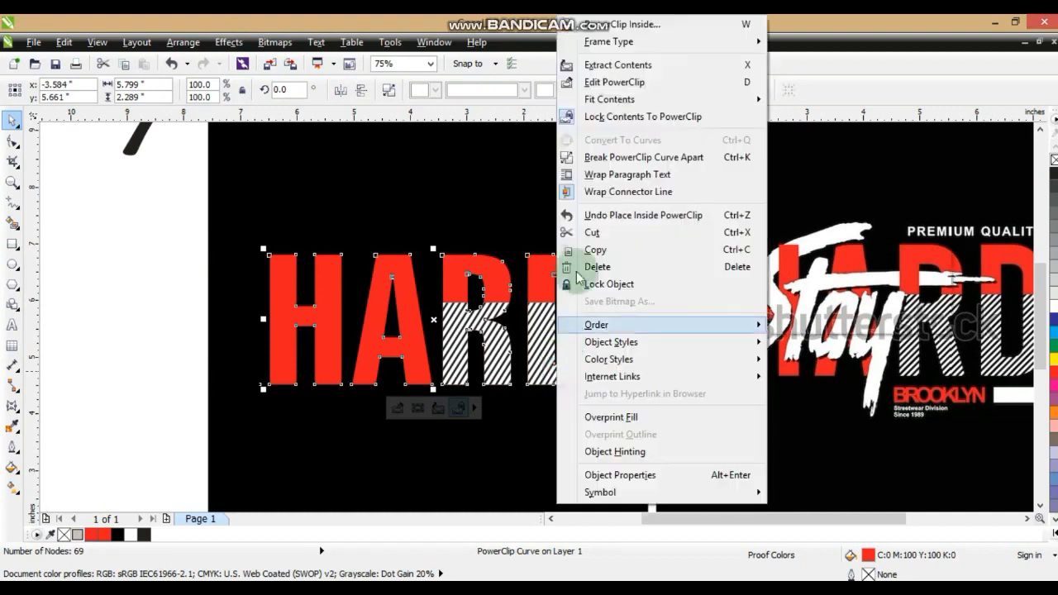
pyautogui.click(154, 309)
pyautogui.click(205, 330)
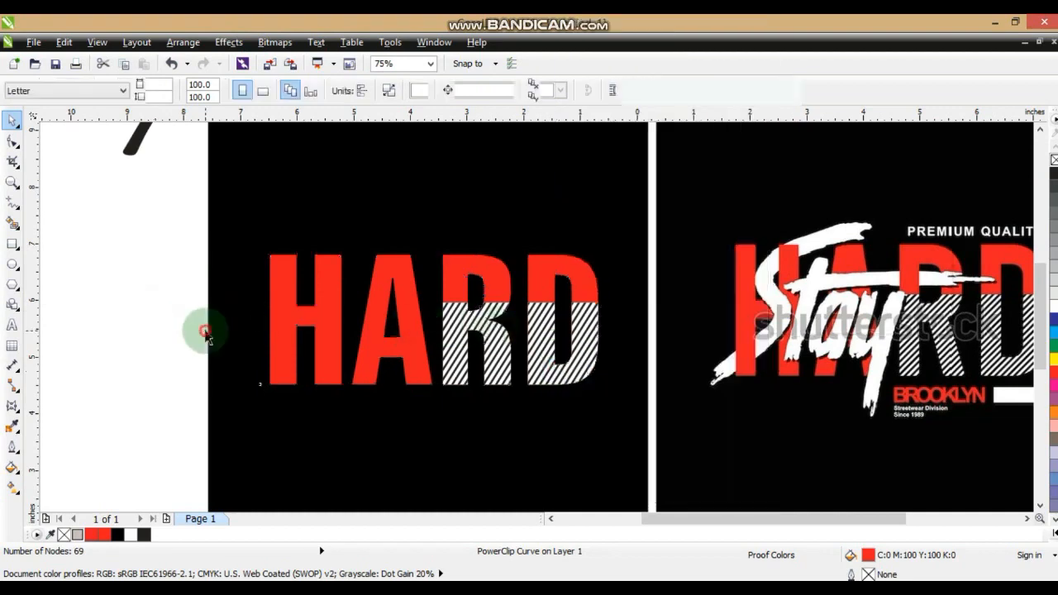
# Move the "hardstay" script text onto the black square, above the red HARD lettering
pyautogui.scroll(-2, 208, 328)
pyautogui.click(12, 181)
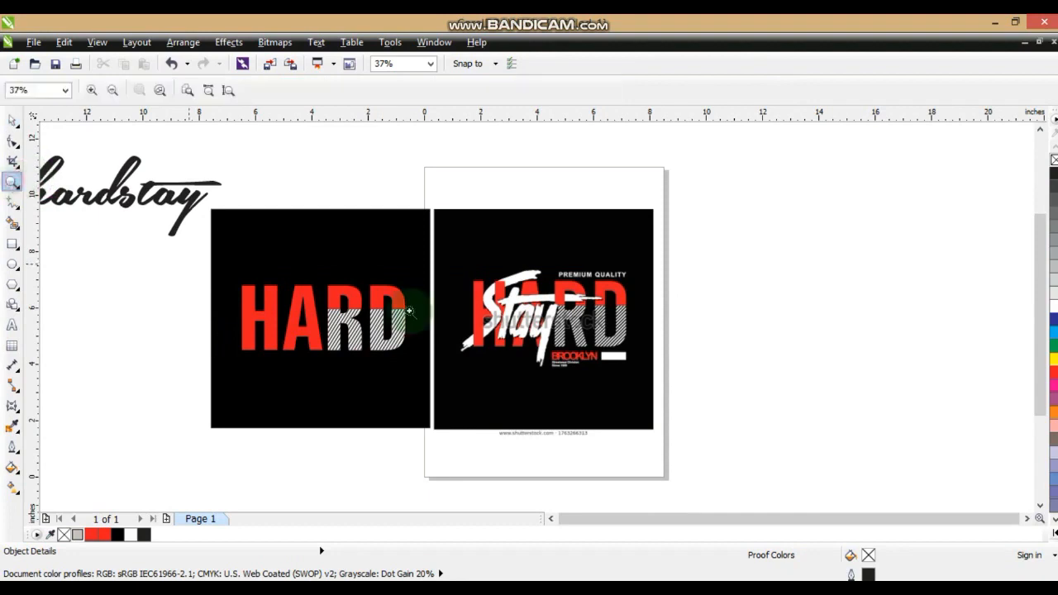
pyautogui.moveTo(702, 190); pyautogui.dragTo(159, 403)
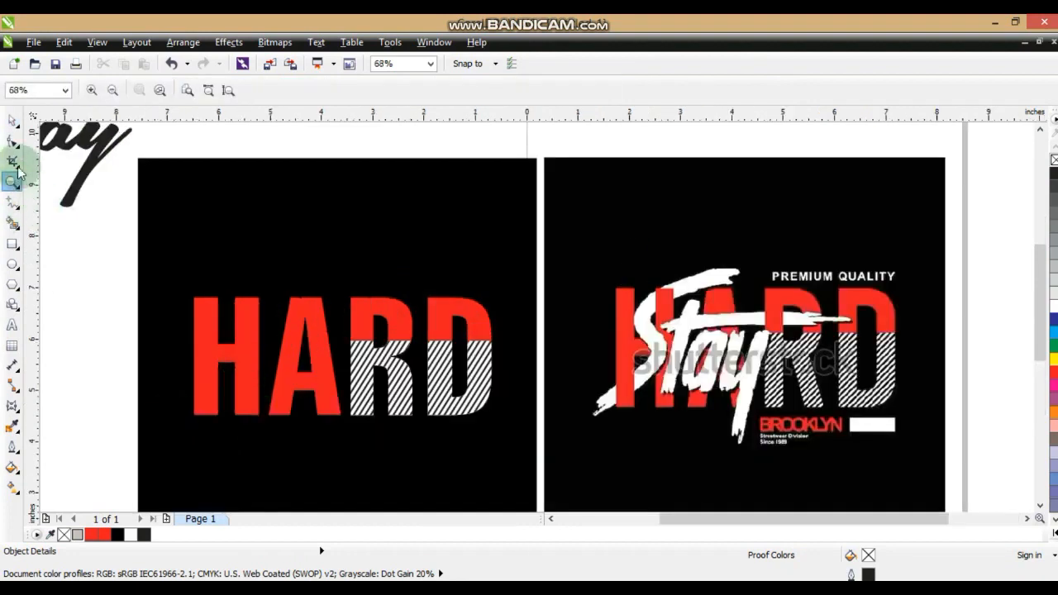
pyautogui.click(12, 120)
pyautogui.moveTo(100, 148); pyautogui.dragTo(432, 225)
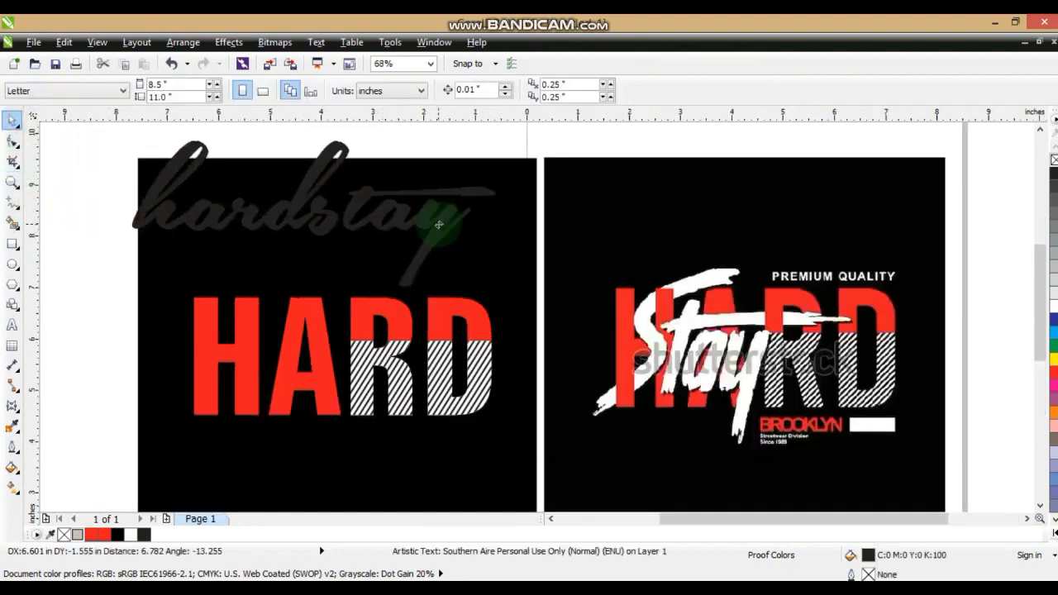
# Change the wording of the script text from "hardstay" to "Stay" with a capital S
pyautogui.press('F8')
pyautogui.click(327, 213)
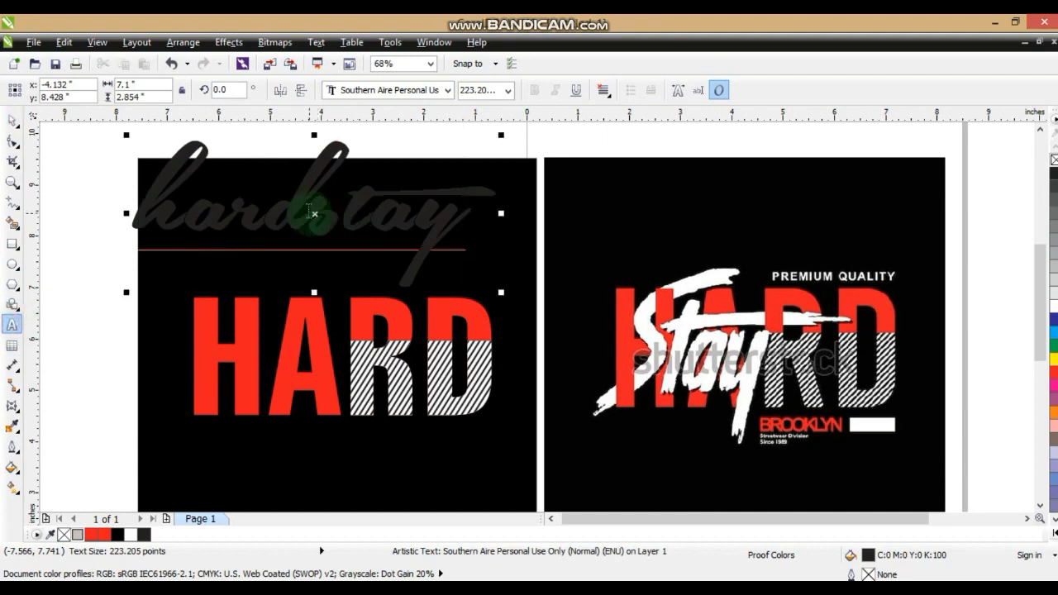
pyautogui.moveTo(314, 213); pyautogui.dragTo(60, 219)
pyautogui.press('Delete')
pyautogui.moveTo(160, 223); pyautogui.dragTo(126, 219)
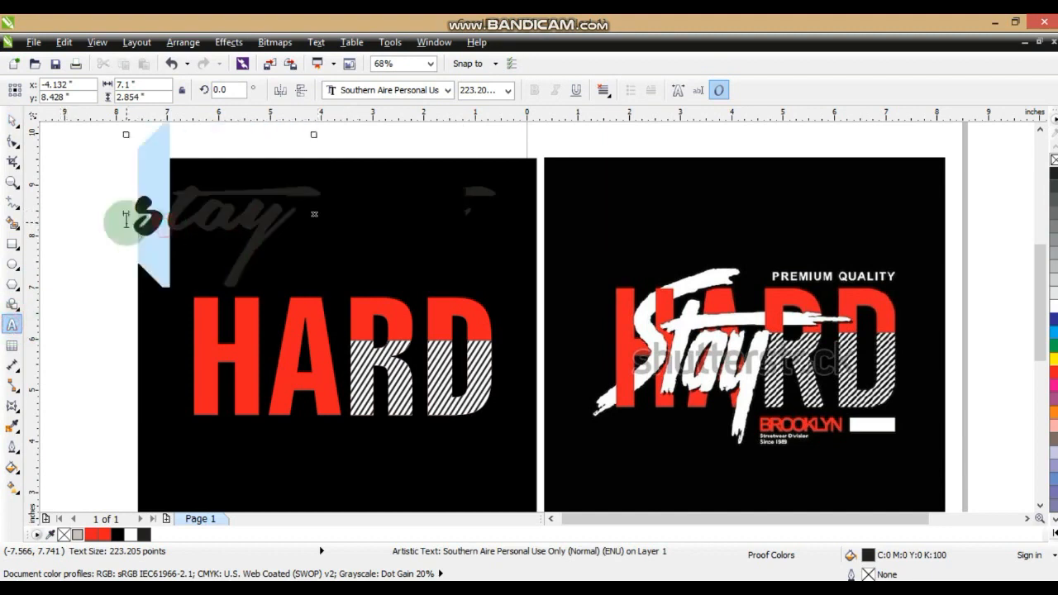
pyautogui.write('s')
pyautogui.press('BackSpace')
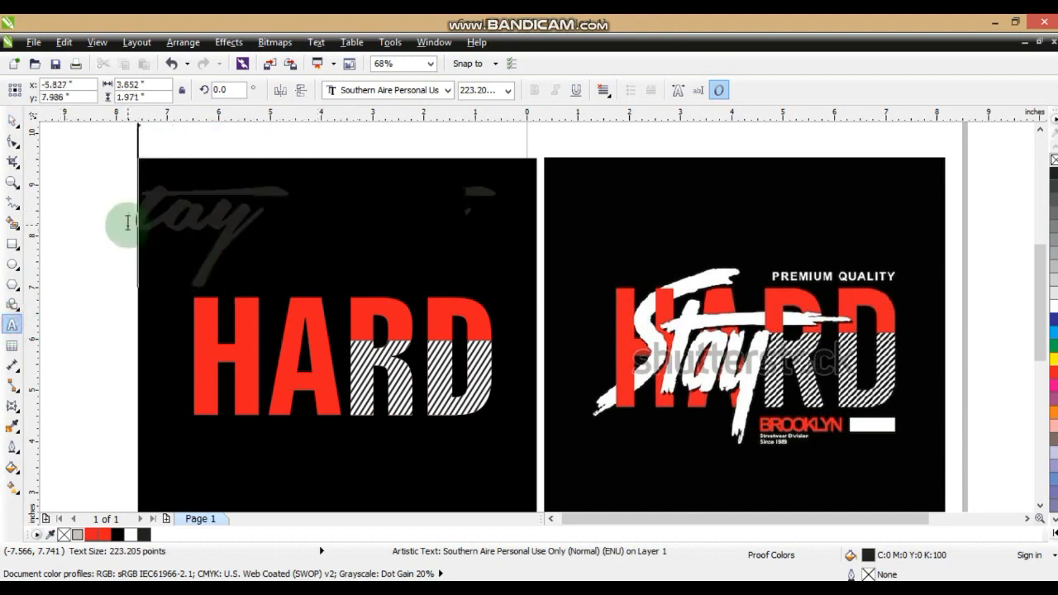
pyautogui.write('S')
# Fill the Stay text with white and place it over the HARD lettering
pyautogui.click(11, 119)
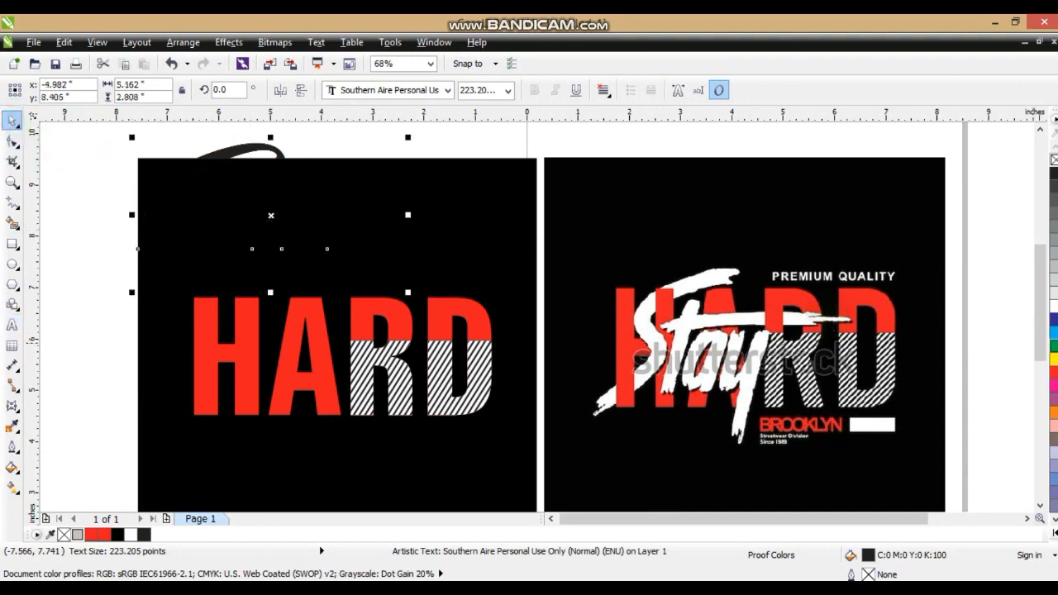
pyautogui.click(1053, 306)
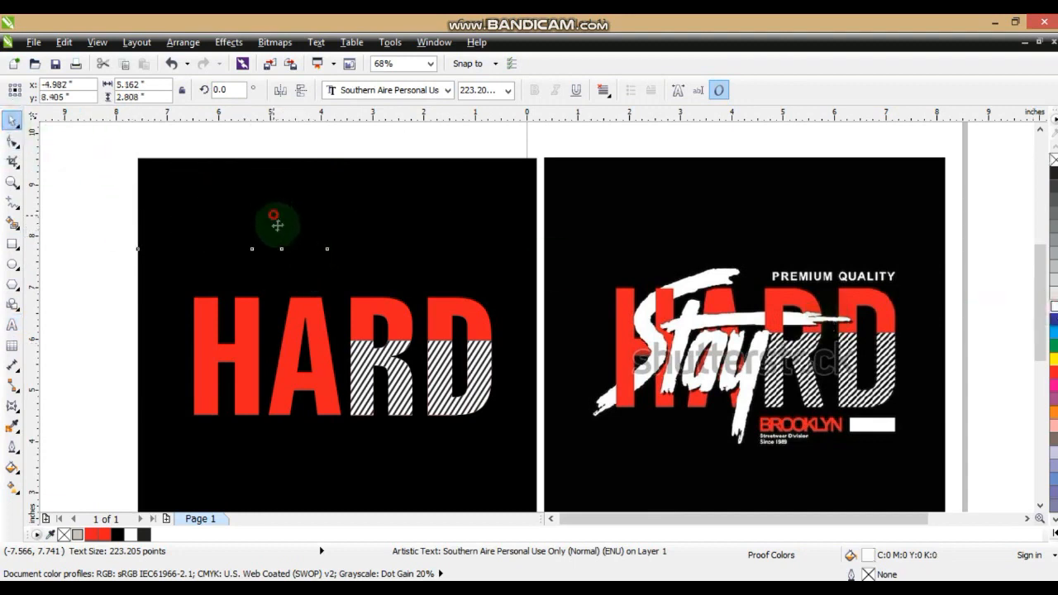
pyautogui.moveTo(277, 225); pyautogui.dragTo(340, 349)
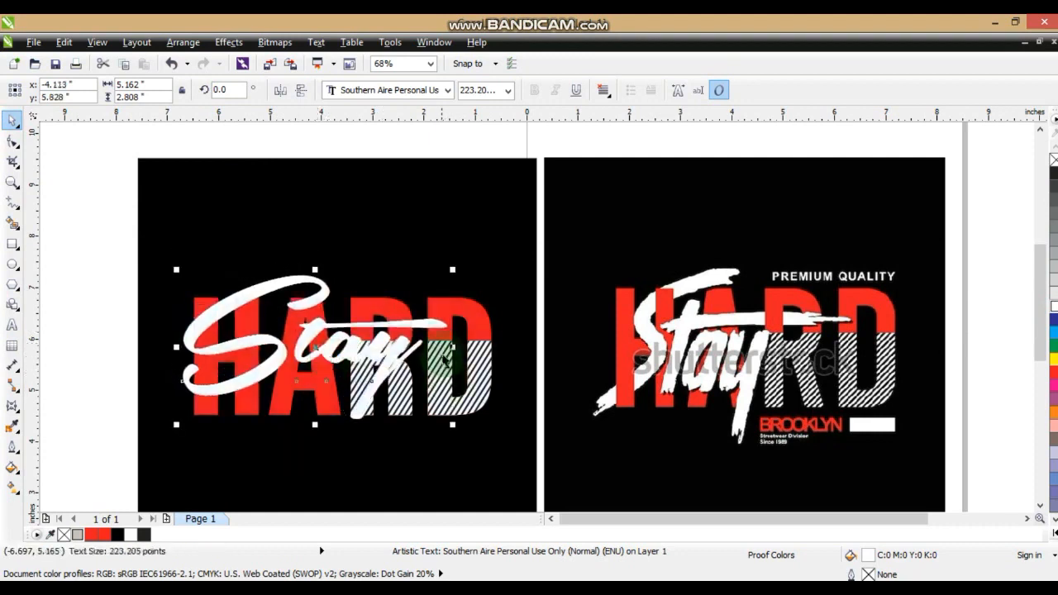
# Narrow the Stay text to about 4.3 in wide and rotate it 4 degrees
pyautogui.moveTo(452, 347); pyautogui.dragTo(409, 340)
pyautogui.click(363, 346)
pyautogui.moveTo(176, 348); pyautogui.dragTo(179, 354)
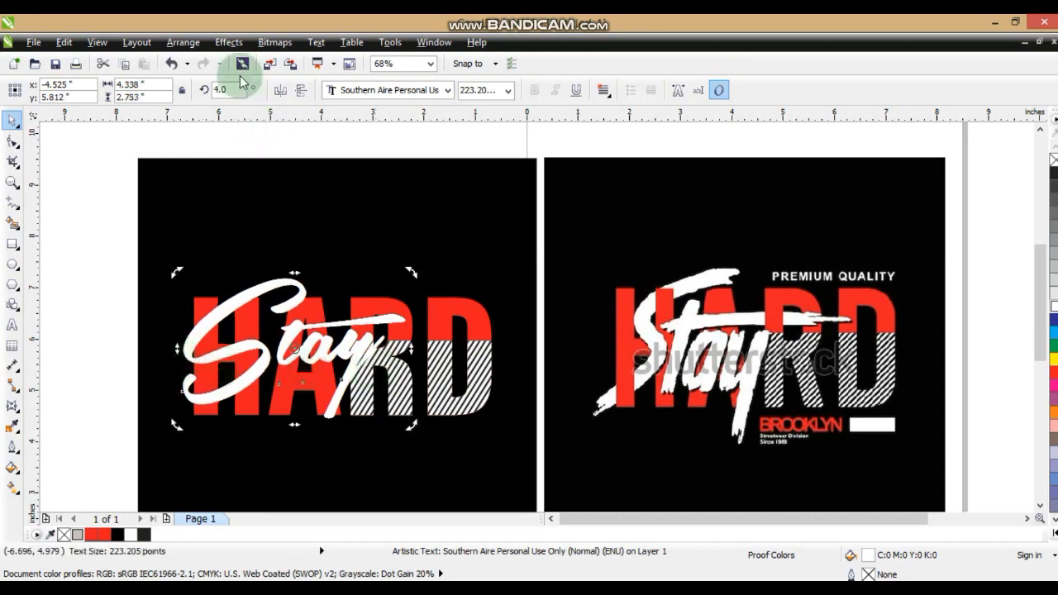
# Convert the Stay text to curves and deselect it
pyautogui.click(184, 43)
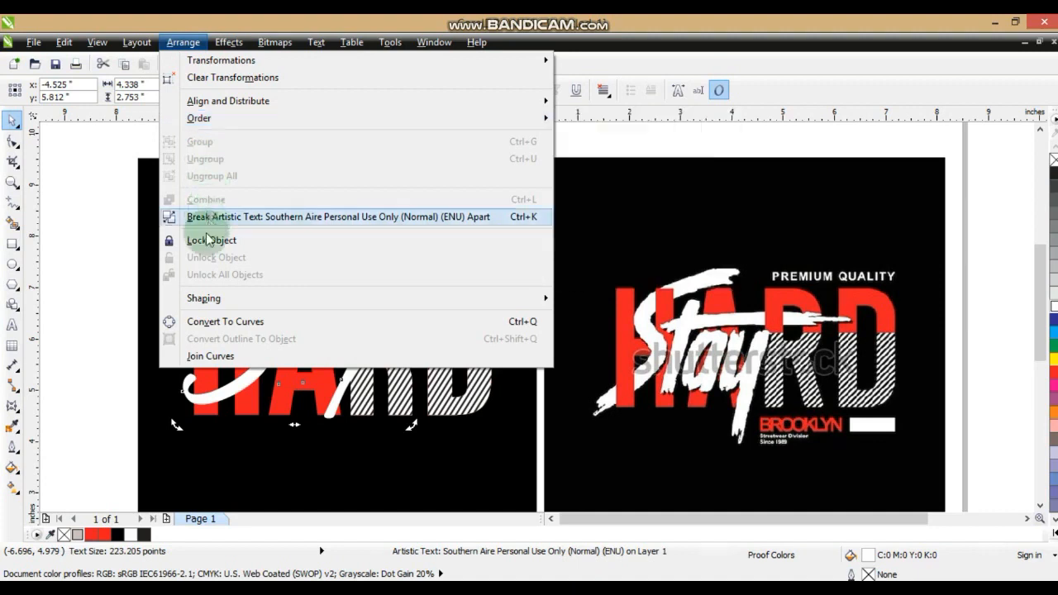
pyautogui.click(206, 322)
pyautogui.click(115, 329)
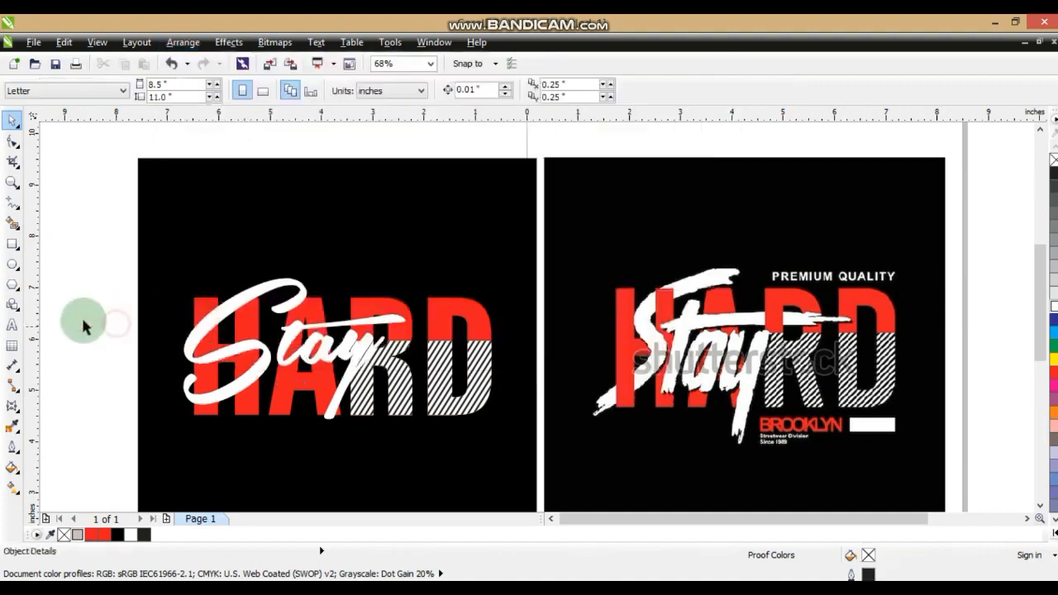
# Draw a closed triangle about 0.47 in wide over the upper S stroke, following the top and inner edge of the H's right stem
pyautogui.click(12, 182)
pyautogui.moveTo(190, 279); pyautogui.dragTo(779, 424)
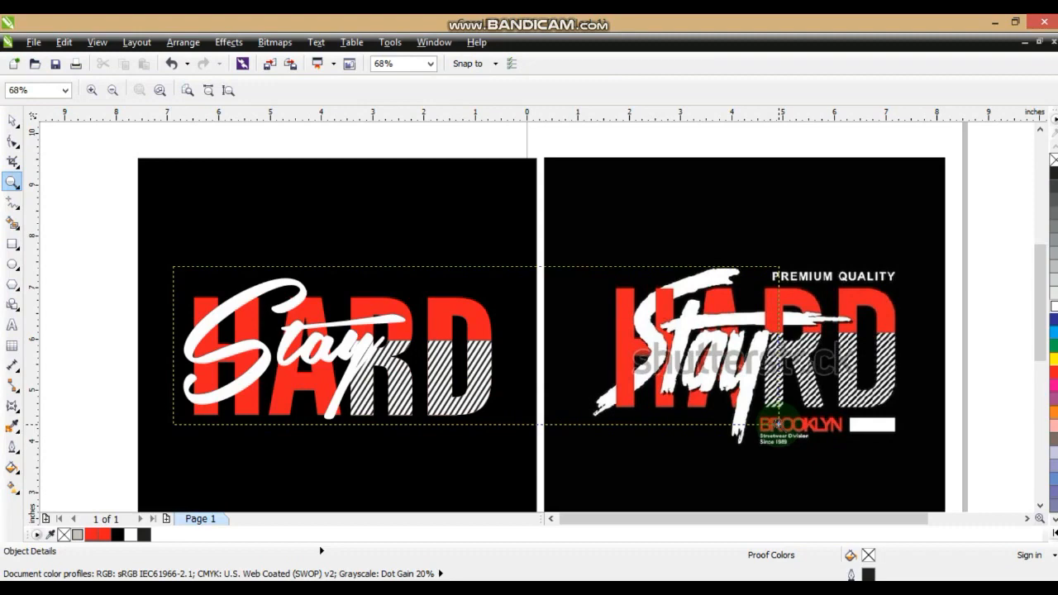
pyautogui.moveTo(778, 424); pyautogui.dragTo(778, 424)
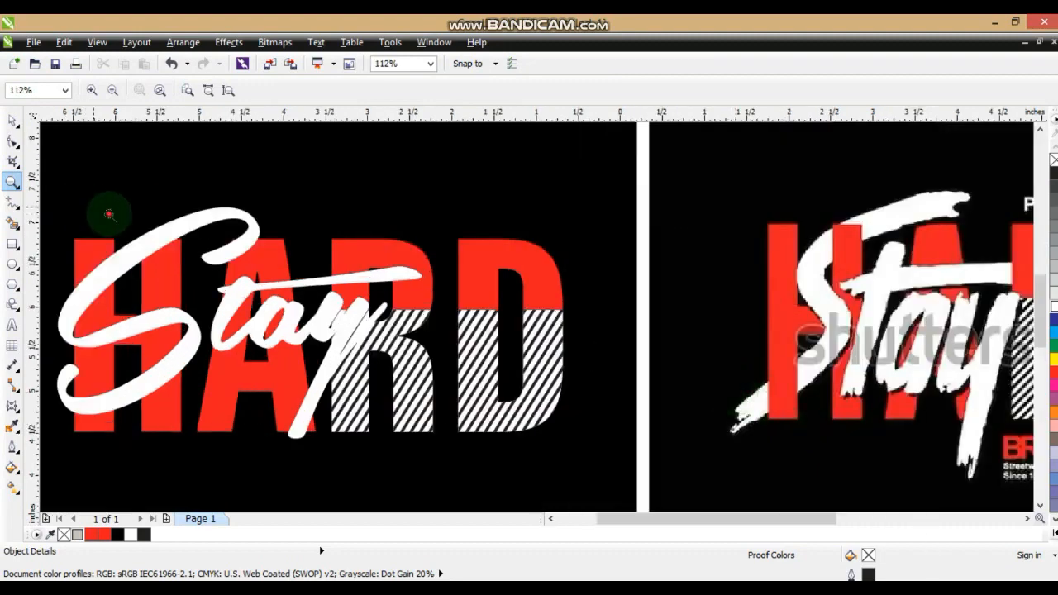
pyautogui.moveTo(99, 213); pyautogui.dragTo(352, 333)
pyautogui.click(13, 120)
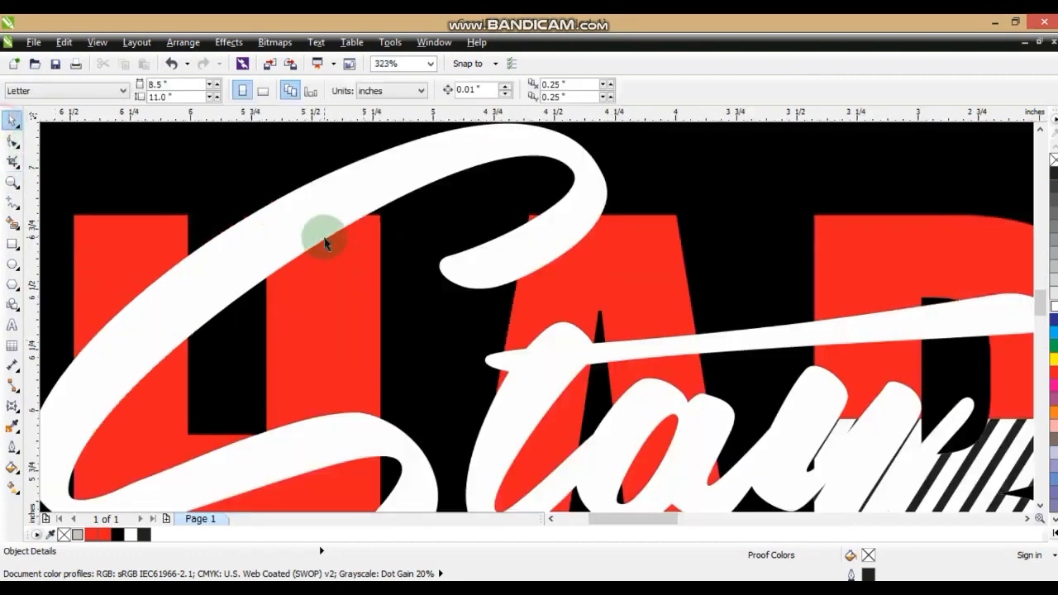
pyautogui.click(327, 235)
pyautogui.click(13, 201)
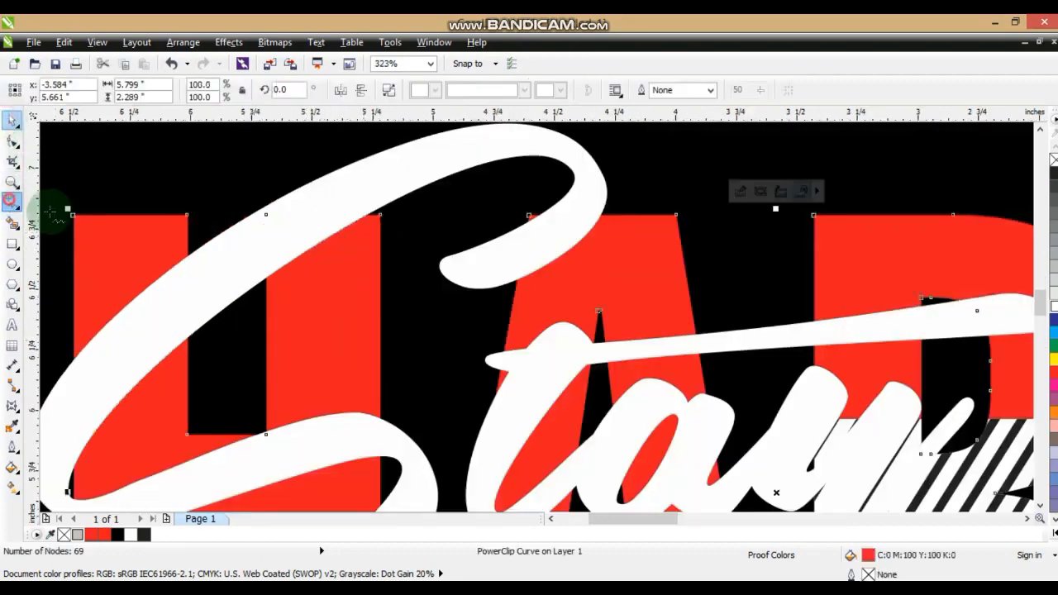
pyautogui.moveTo(381, 217); pyautogui.dragTo(268, 214)
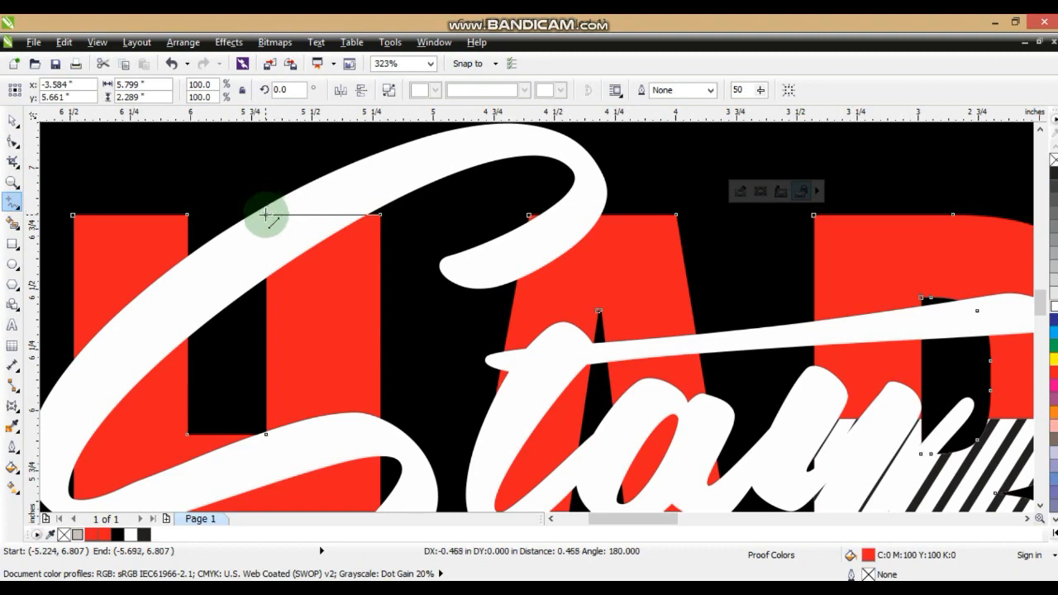
pyautogui.doubleClick(265, 215)
pyautogui.doubleClick(264, 306)
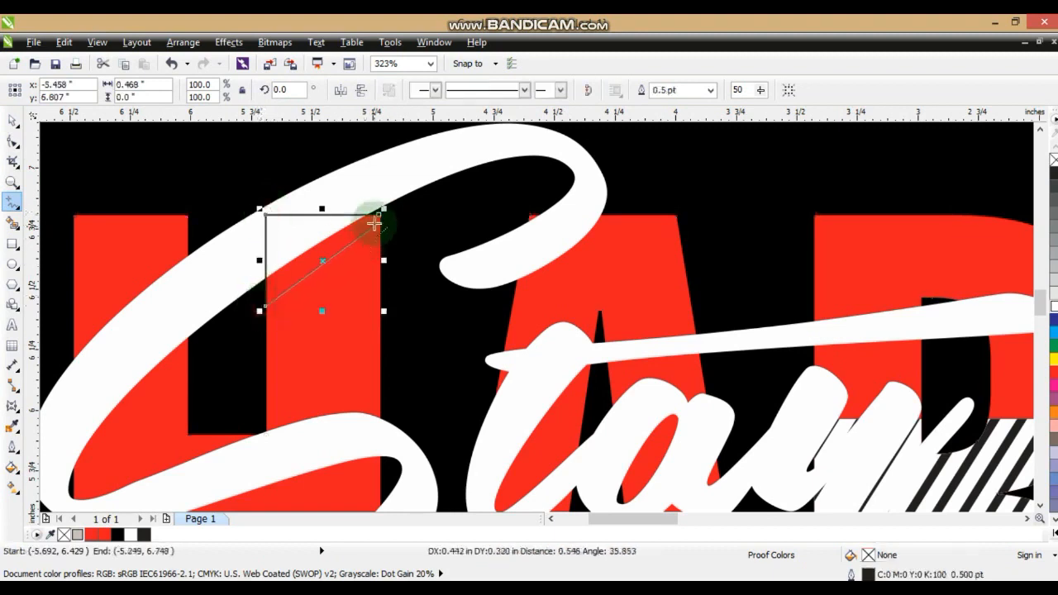
pyautogui.click(378, 216)
# Trim the Stay lettering with the triangle so the H's right stem overlaps the S, and delete the triangle
pyautogui.click(12, 121)
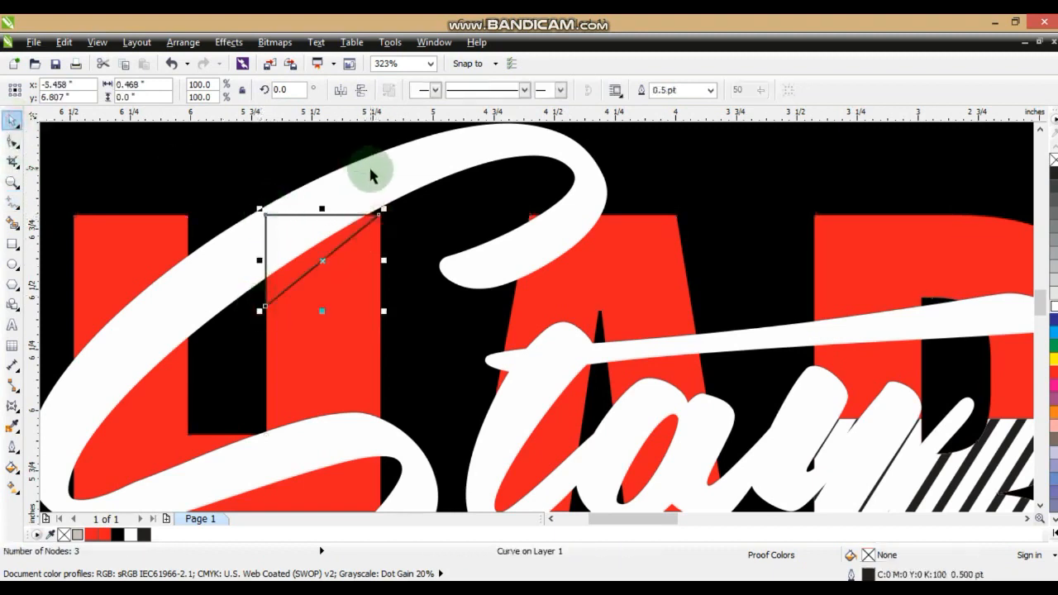
pyautogui.keyDown('shift'); pyautogui.click(370, 172); pyautogui.keyUp('shift')
pyautogui.click(504, 89)
pyautogui.click(366, 225)
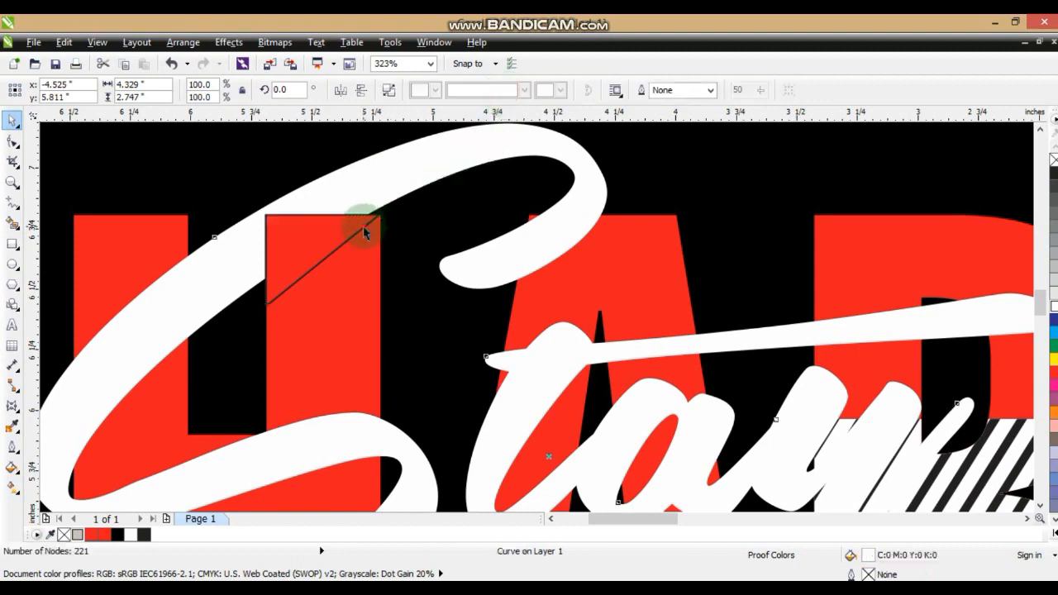
pyautogui.press('Delete')
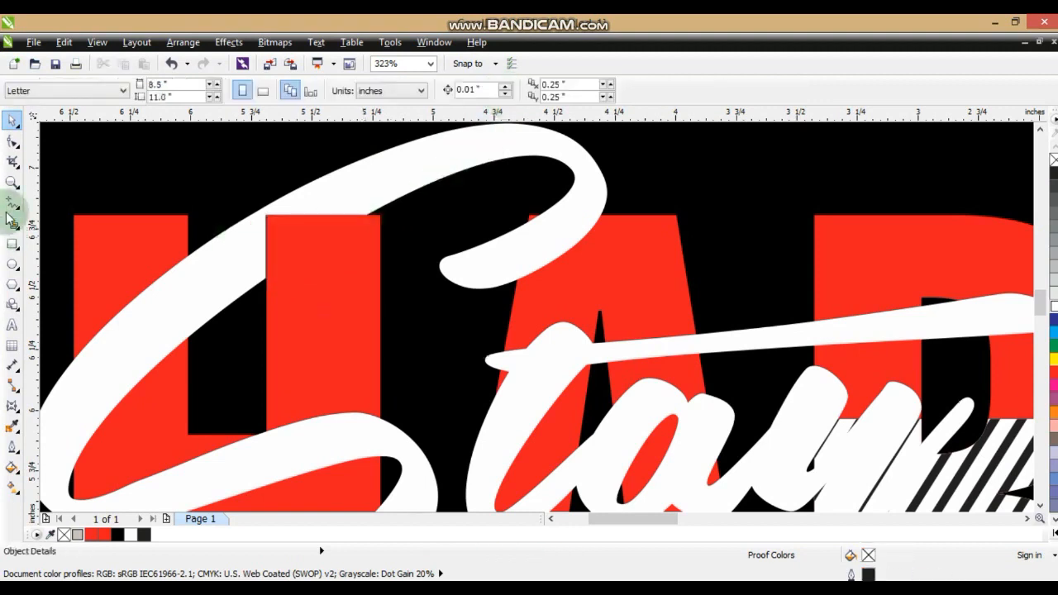
pyautogui.click(10, 183)
pyautogui.rightClick(385, 241)
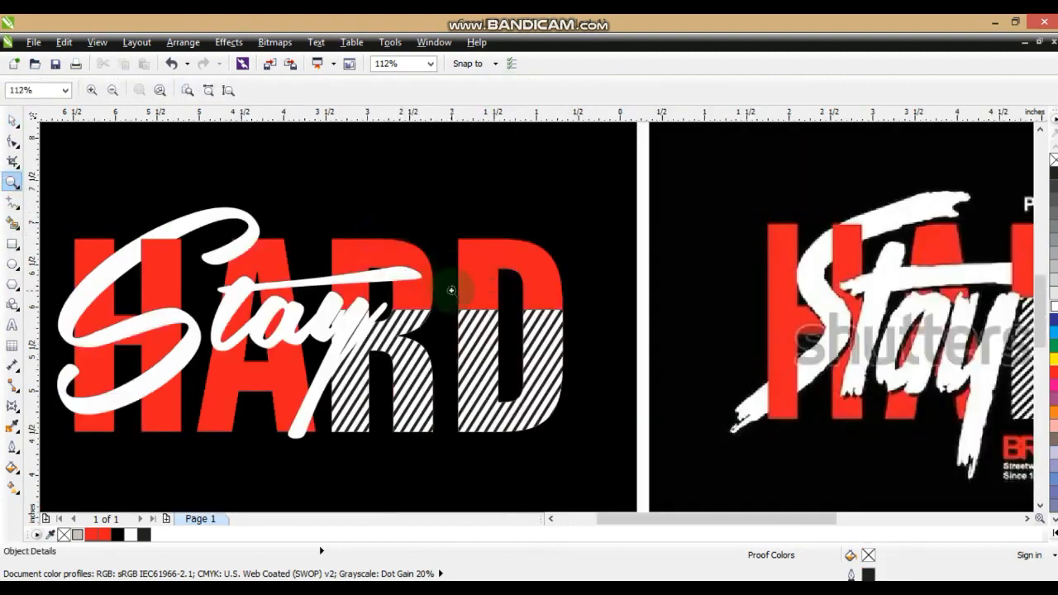
pyautogui.moveTo(189, 224); pyautogui.dragTo(364, 304)
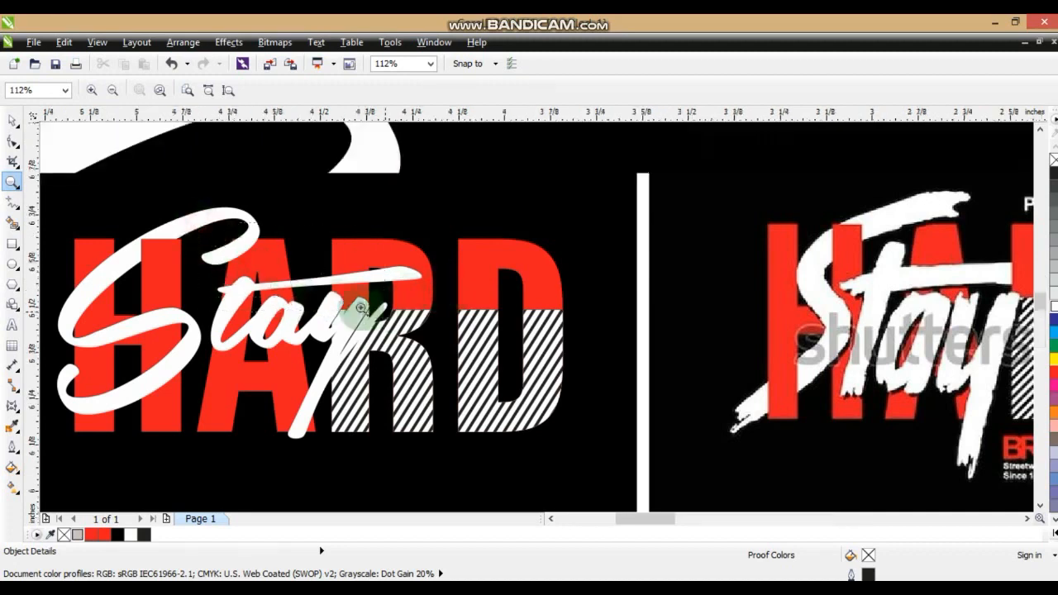
pyautogui.click(15, 199)
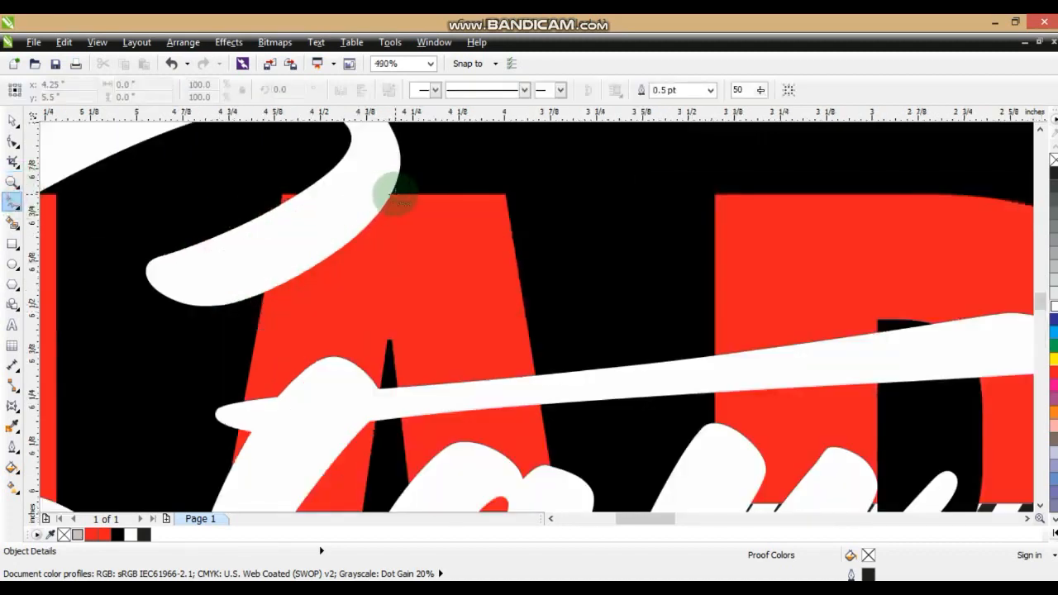
pyautogui.click(397, 198)
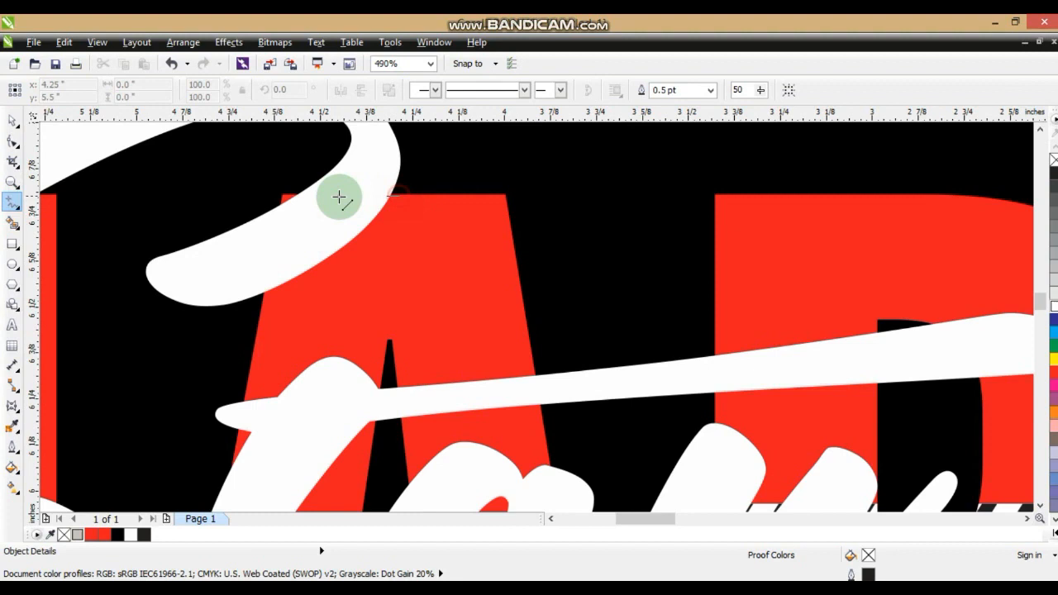
pyautogui.click(281, 197)
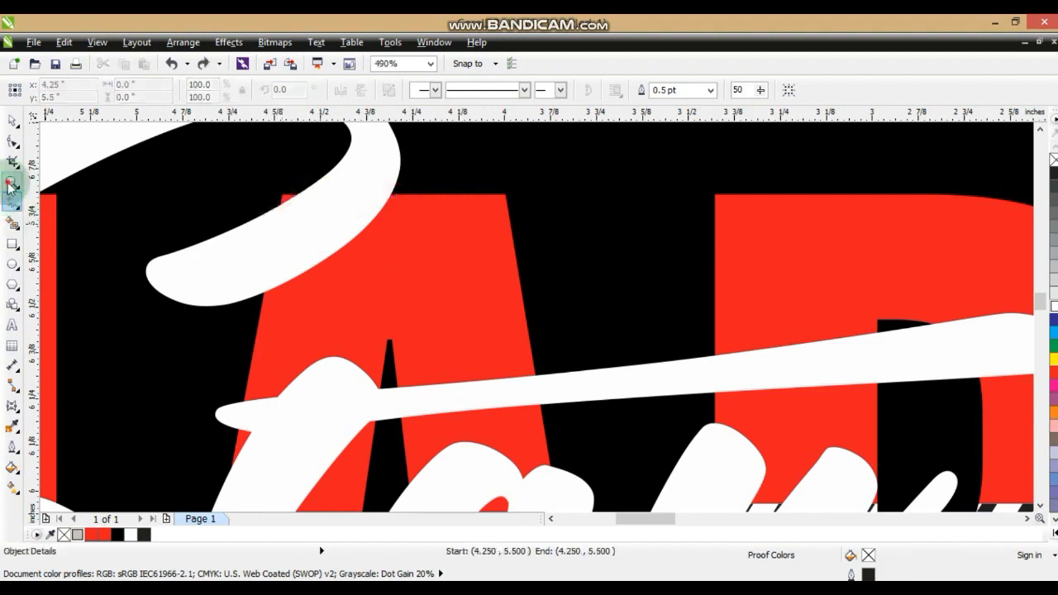
# Draw a closed four-sided shape about 0.47 by 0.70 in over the S's lower curve, matching the width of the H's left stem
pyautogui.click(11, 182)
pyautogui.scroll(-5, 340, 284)
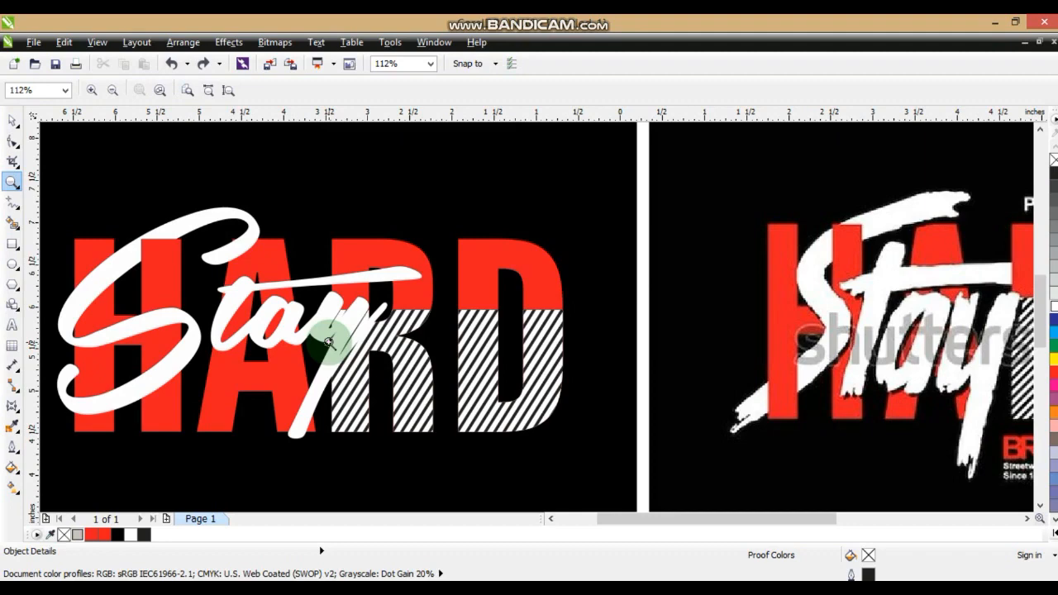
pyautogui.scroll(-2, 328, 341)
pyautogui.moveTo(112, 320); pyautogui.dragTo(411, 435)
pyautogui.moveTo(224, 262); pyautogui.dragTo(596, 458)
pyautogui.click(13, 225)
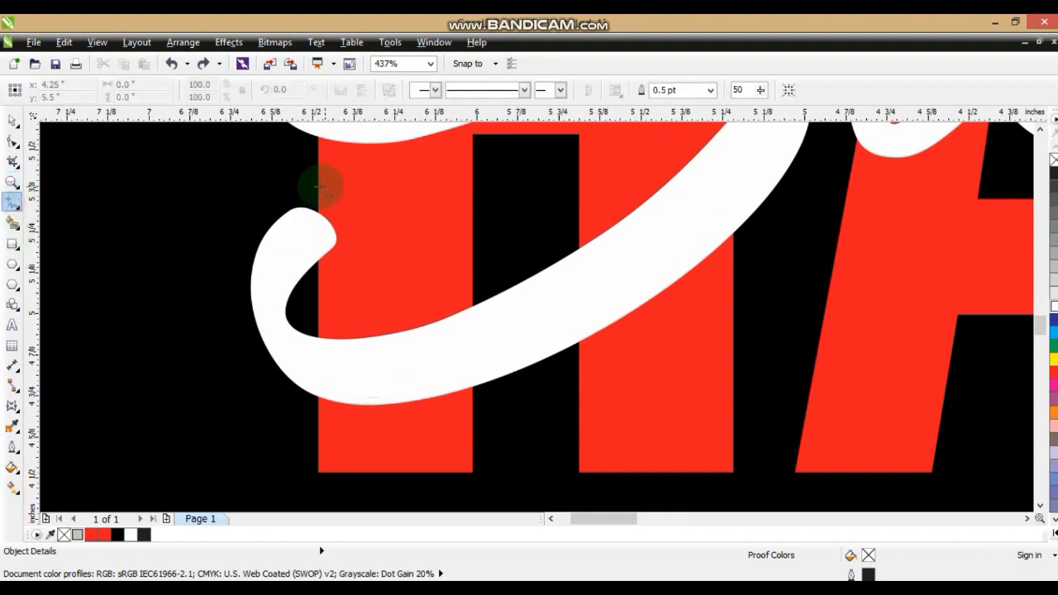
pyautogui.moveTo(318, 189); pyautogui.dragTo(310, 382)
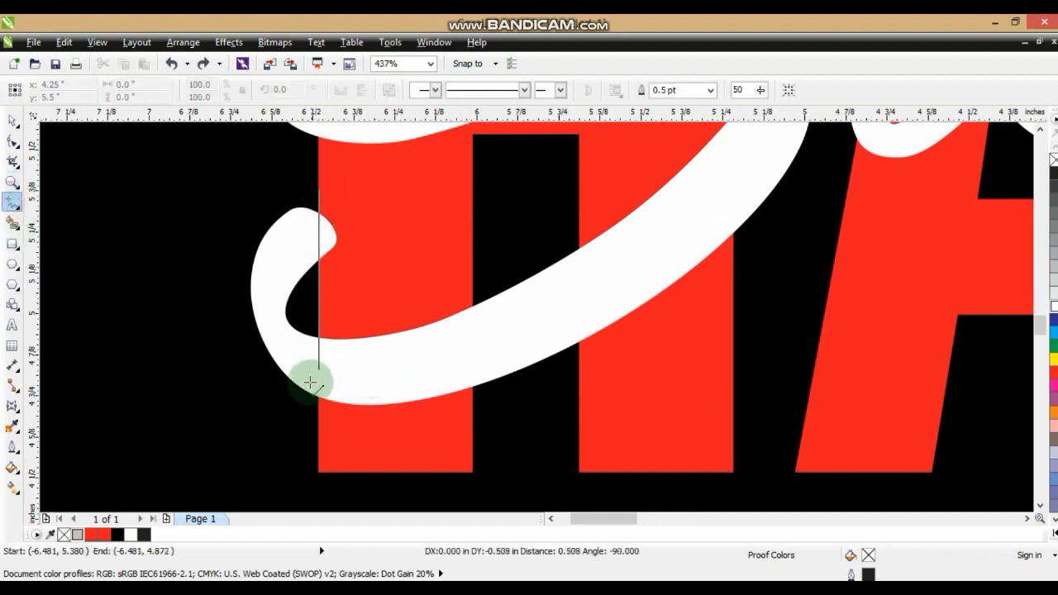
pyautogui.moveTo(318, 419); pyautogui.dragTo(318, 424)
pyautogui.moveTo(318, 424); pyautogui.dragTo(447, 424)
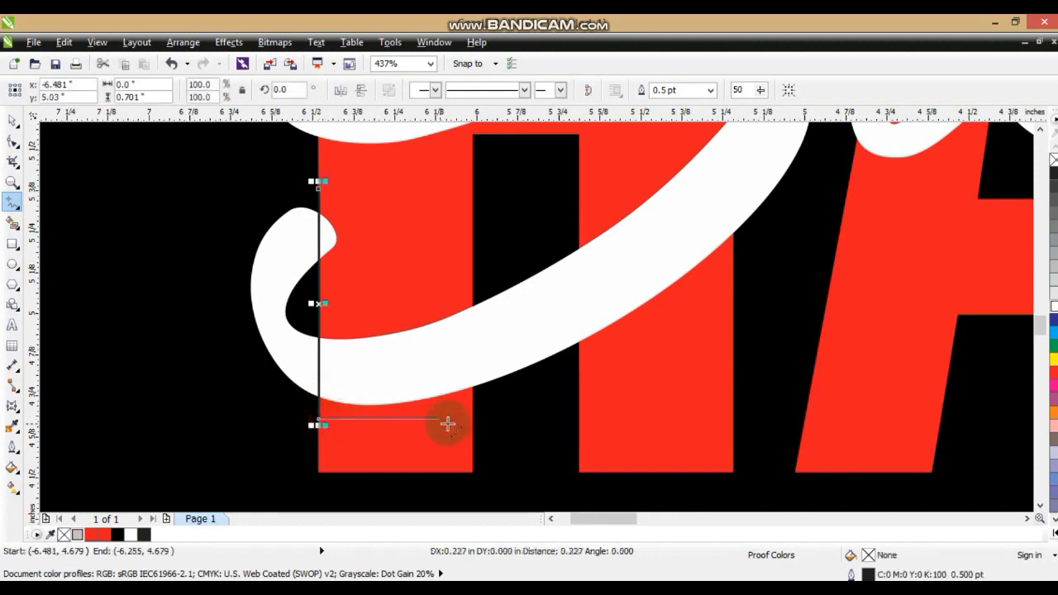
pyautogui.click(472, 421)
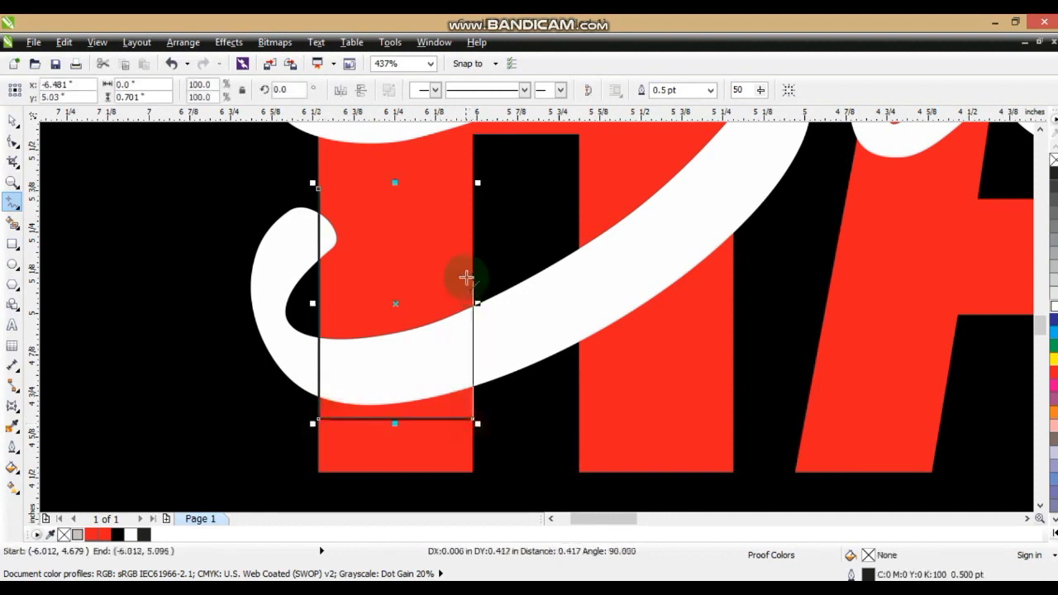
pyautogui.click(471, 252)
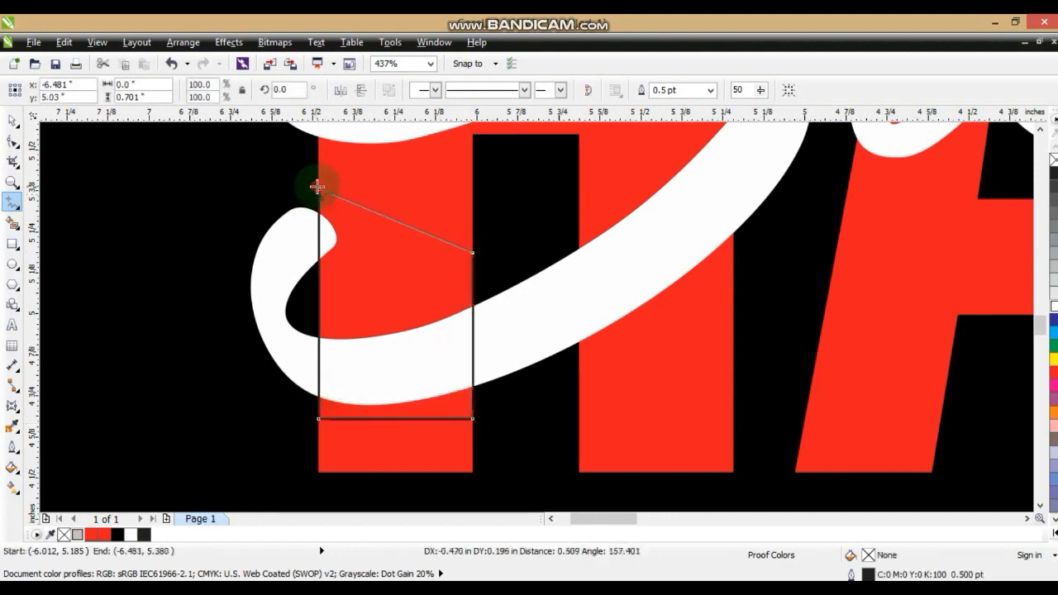
pyautogui.click(317, 187)
# Trim the Stay lettering with the four-sided shape over the H's left stem and delete that shape
pyautogui.press('space')
pyautogui.keyDown('shift'); pyautogui.click(498, 311); pyautogui.keyUp('shift')
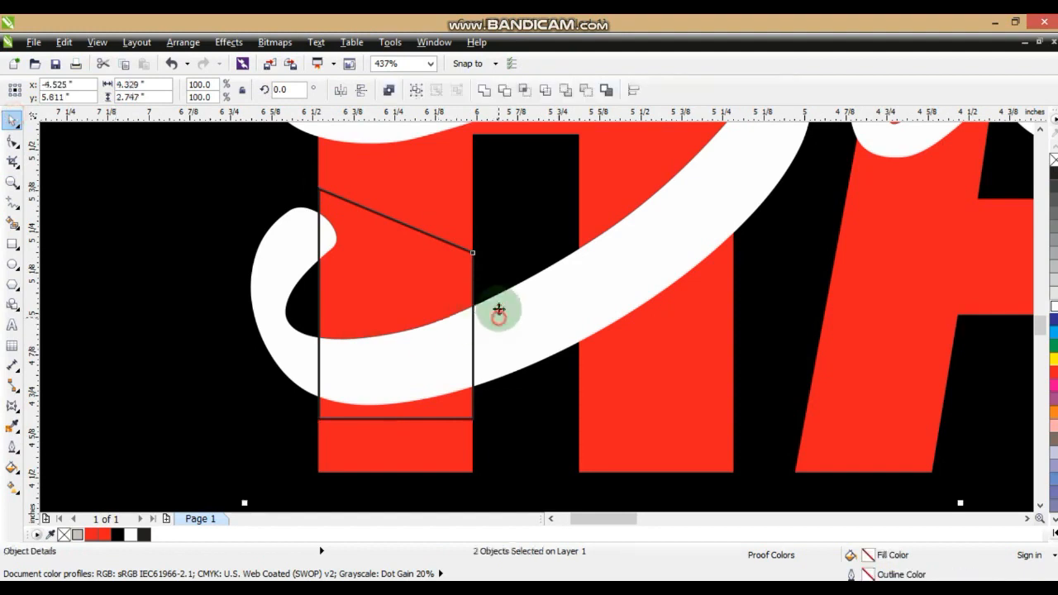
pyautogui.click(500, 93)
pyautogui.click(472, 253)
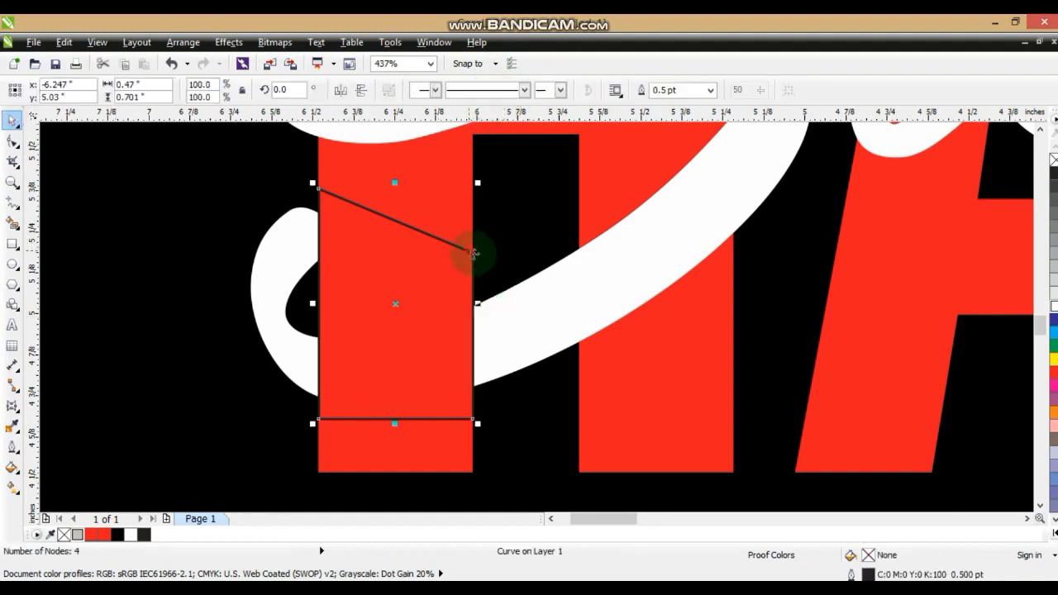
pyautogui.press('Delete')
pyautogui.click(496, 251)
pyautogui.hotkey('shift', 'F2')
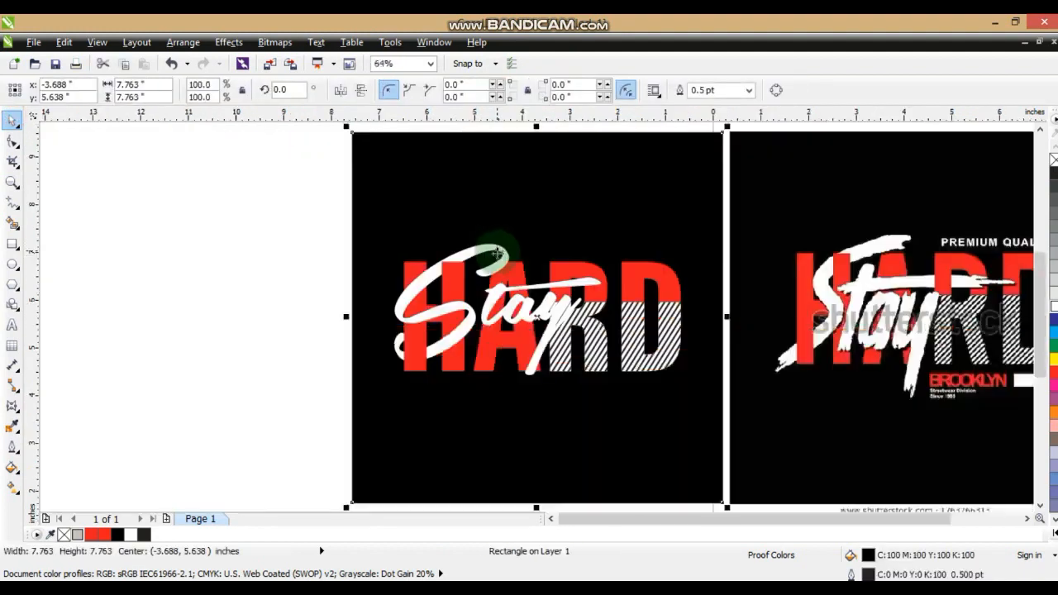
# Draw a rectangle about 0.44 by 0.24 in over the t's crossbar, matching the width of the R's left stem
pyautogui.press('Escape')
pyautogui.click(636, 459)
pyautogui.keyDown('shift'); pyautogui.click(831, 439); pyautogui.keyUp('shift')
pyautogui.hotkey('shift', 'F2')
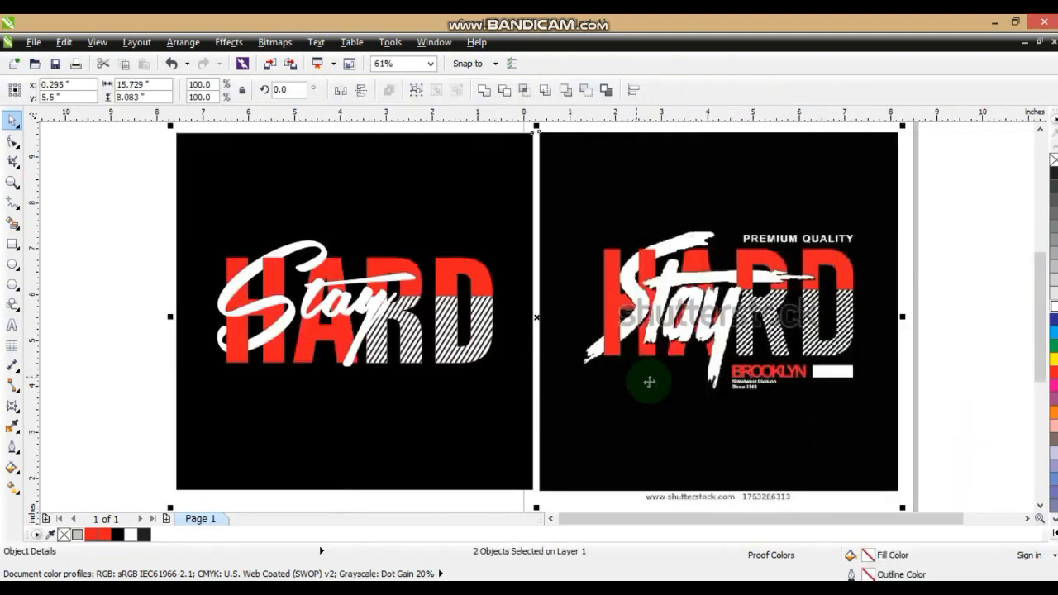
pyautogui.press('Escape')
pyautogui.click(13, 182)
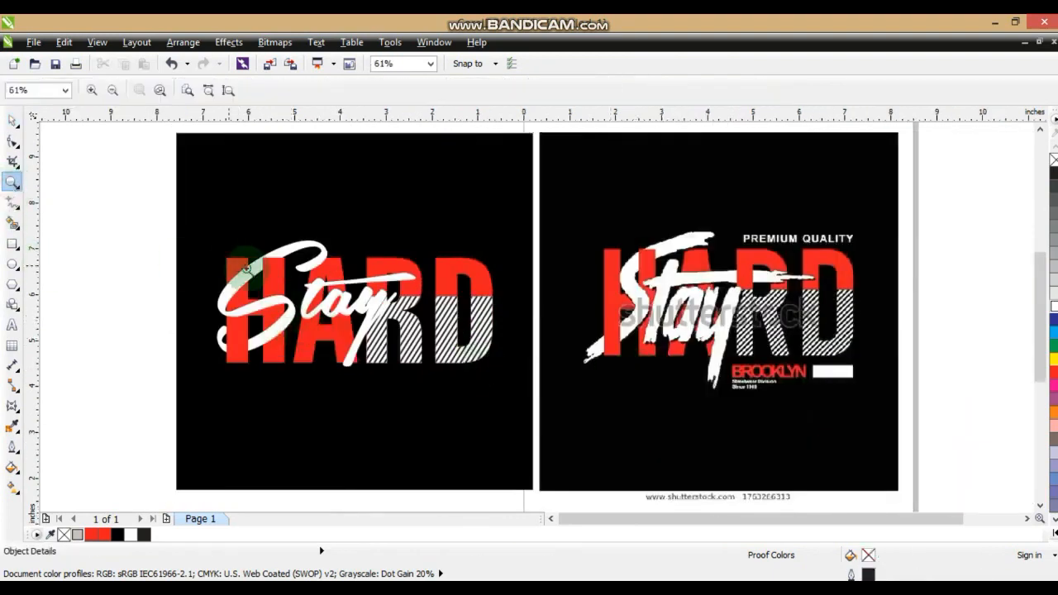
pyautogui.moveTo(182, 223); pyautogui.dragTo(618, 394)
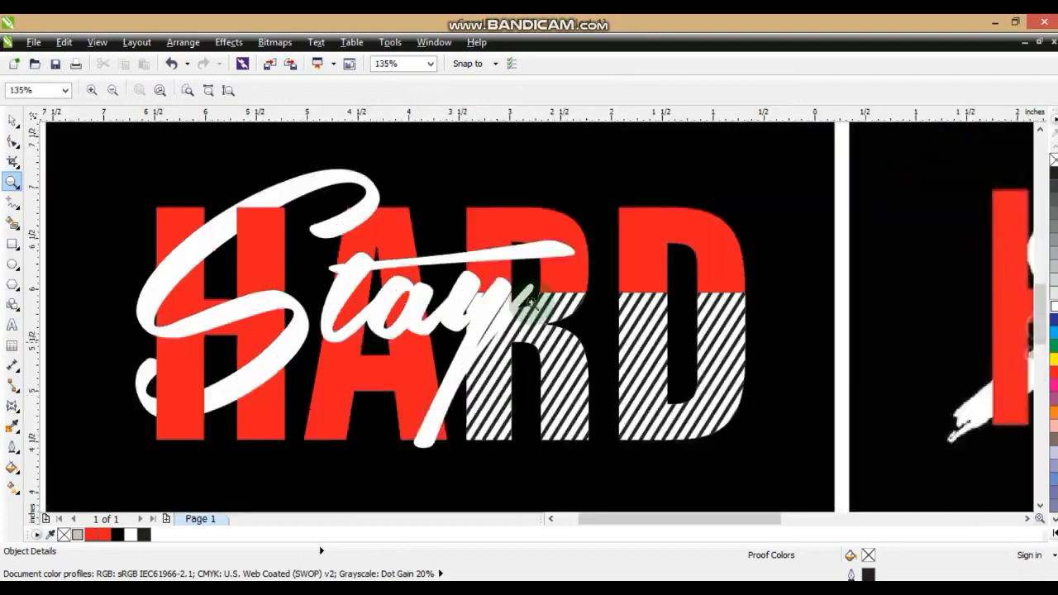
pyautogui.moveTo(594, 292); pyautogui.dragTo(716, 307)
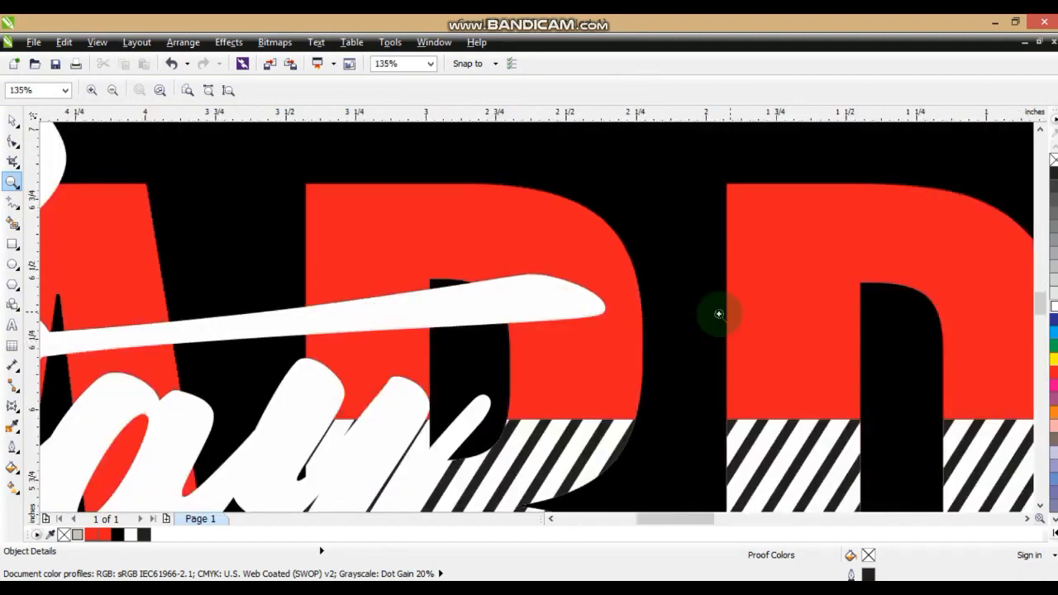
pyautogui.click(12, 243)
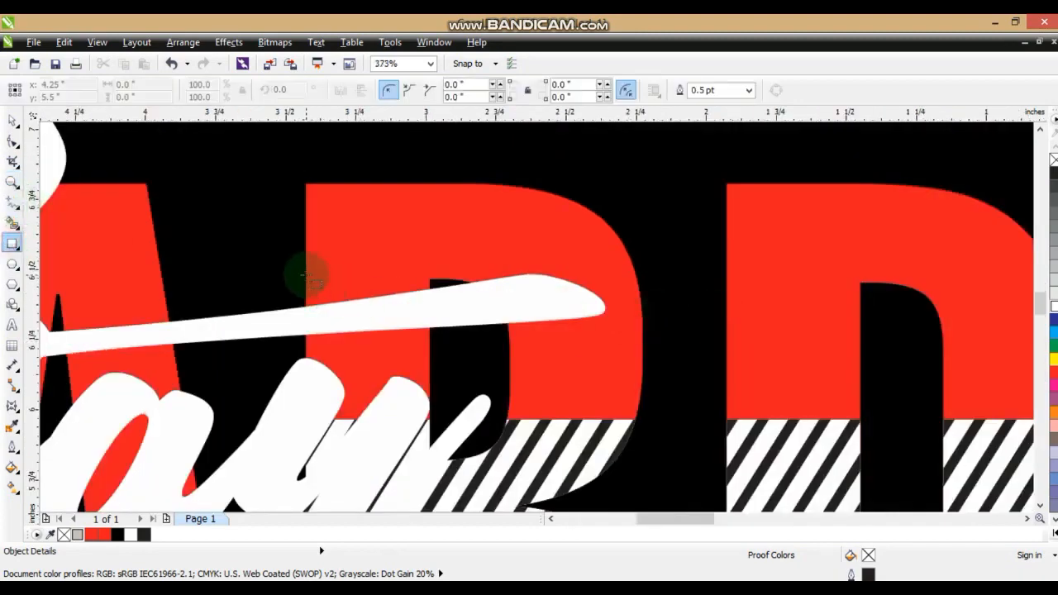
pyautogui.moveTo(306, 275)
pyautogui.mouseDown()
pyautogui.moveTo(373, 337)
pyautogui.moveTo(428, 341)
pyautogui.mouseUp()
pyautogui.click(13, 121)
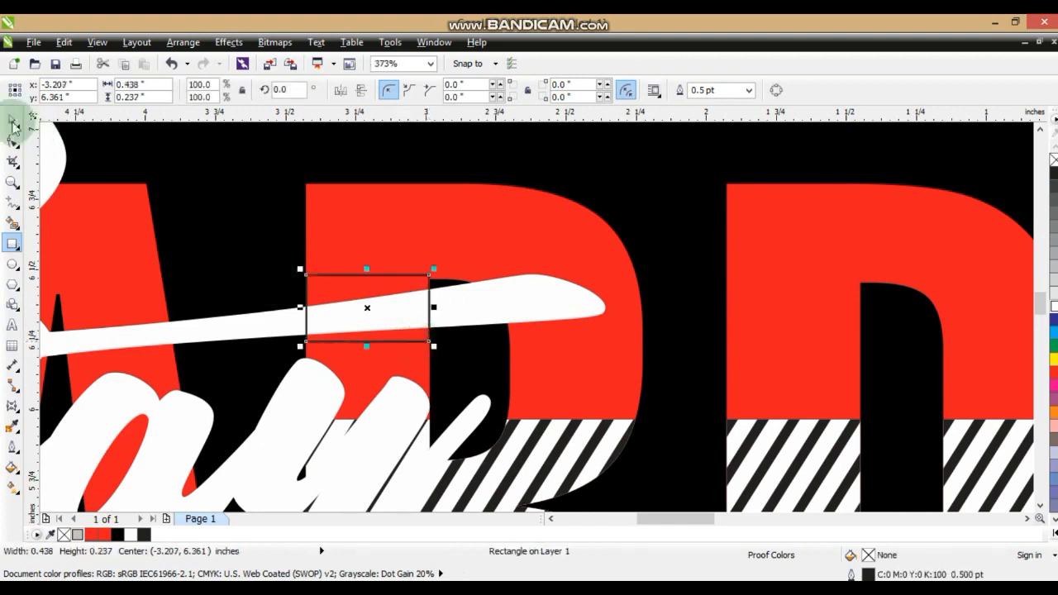
# Trim the Stay lettering with the rectangle so the R's stem overlaps the t's crossbar, and delete the rectangle
pyautogui.keyDown('shift'); pyautogui.click(555, 310); pyautogui.keyUp('shift')
pyautogui.click(504, 90)
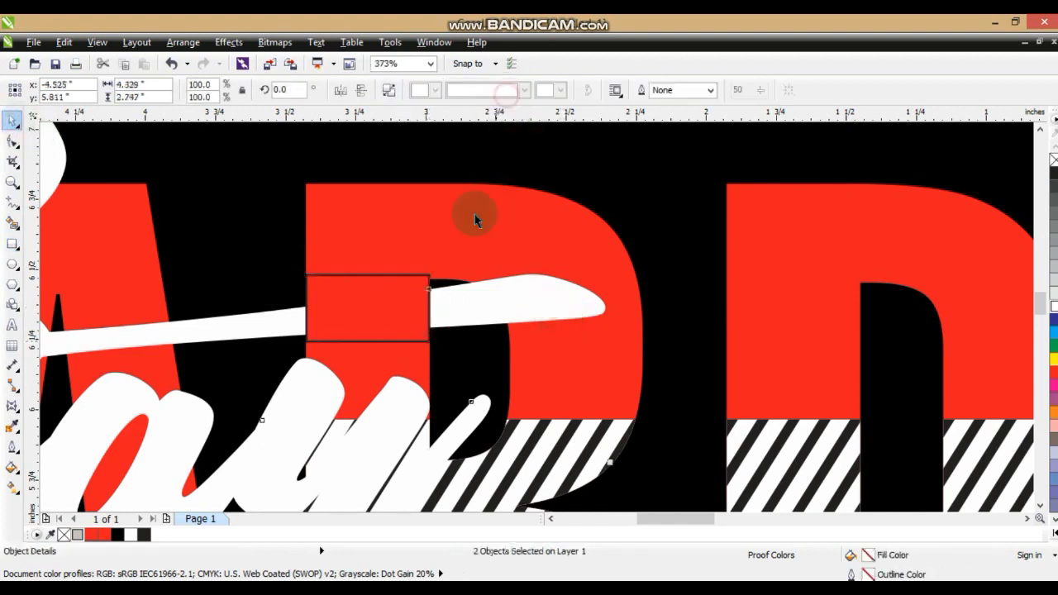
pyautogui.click(428, 282)
pyautogui.click(428, 276)
pyautogui.press('Delete')
pyautogui.click(521, 170)
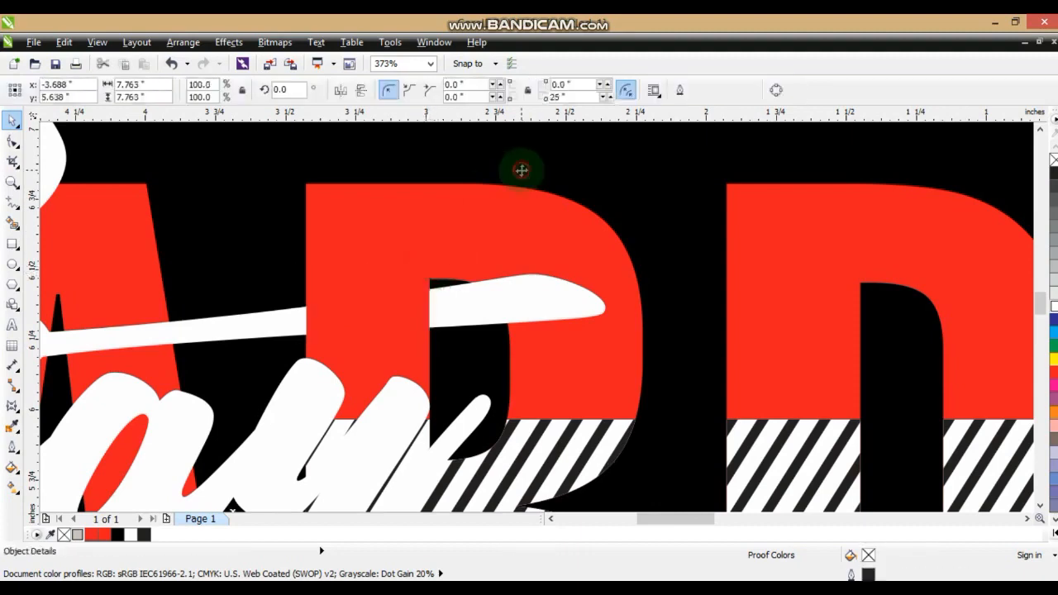
# Place a black copy of the Stay lettering behind the white one, shifted about 0.012 in right and 0.024 in down, as a shadow
pyautogui.hotkey('shift', 'F2')
pyautogui.press('Escape')
pyautogui.click(552, 426)
pyautogui.keyDown('shift'); pyautogui.click(772, 428); pyautogui.keyUp('shift')
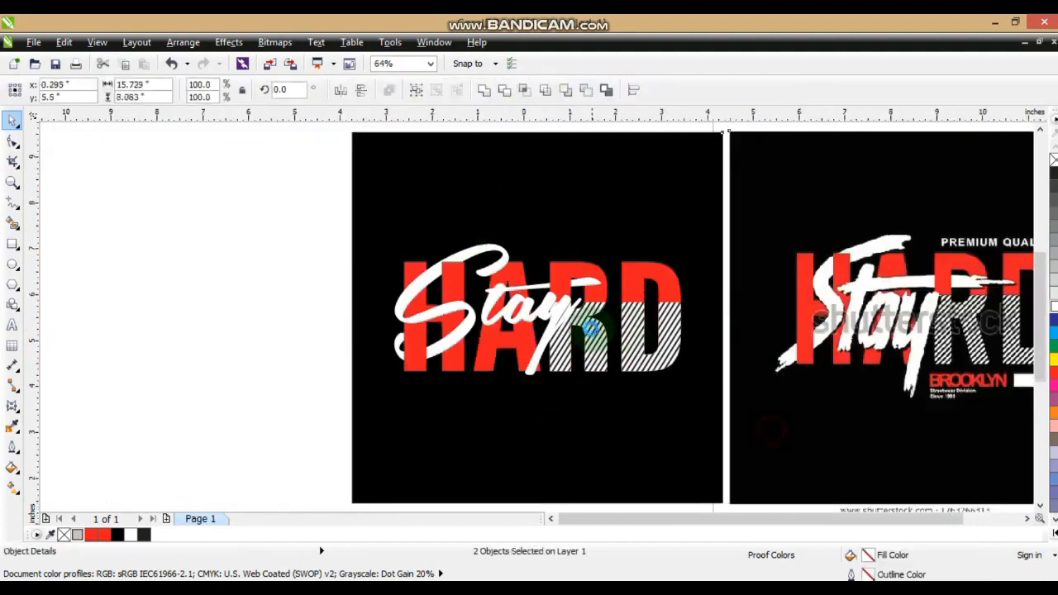
pyautogui.hotkey('shift', 'F2')
pyautogui.press('Escape')
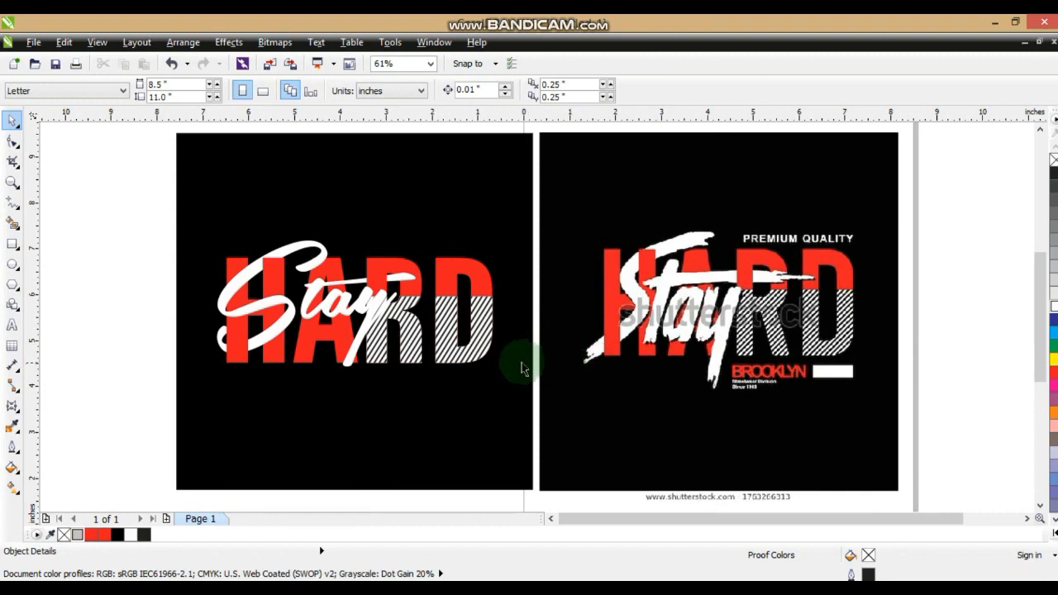
pyautogui.click(376, 314)
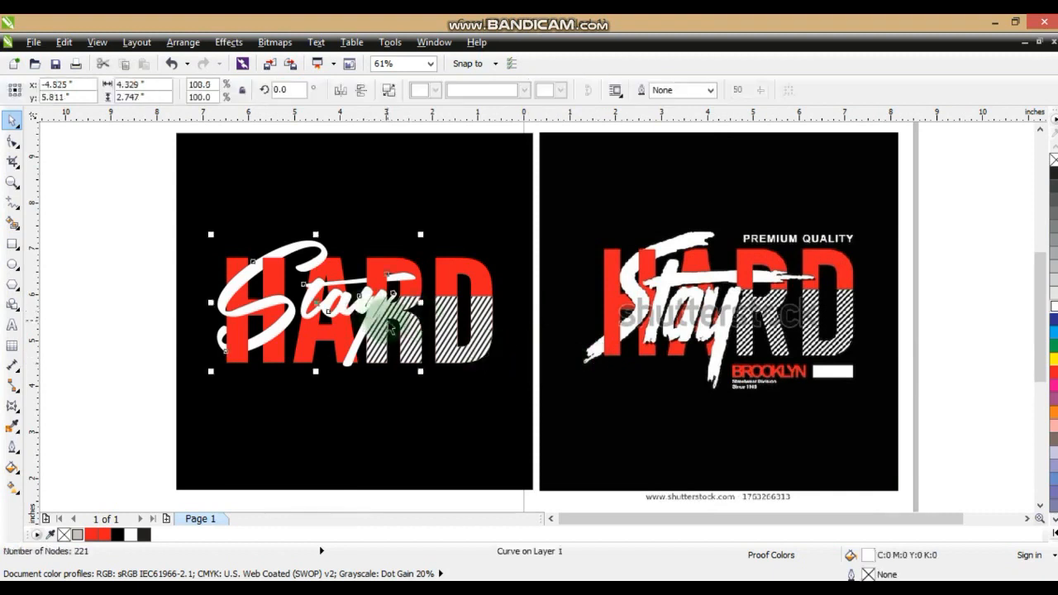
pyautogui.hotkey('shift', 'F2')
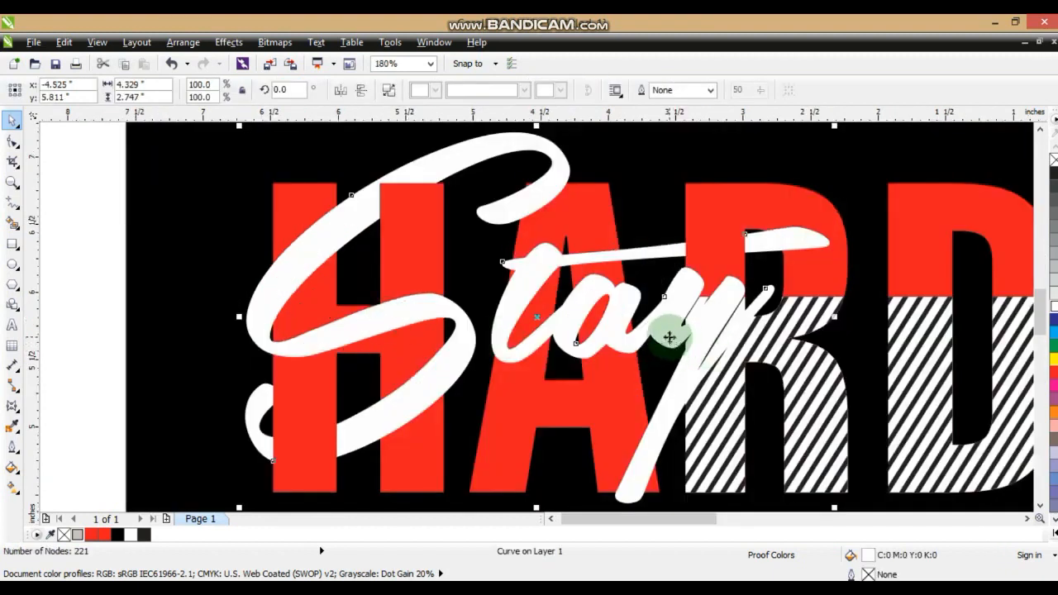
pyautogui.moveTo(669, 335); pyautogui.dragTo(672, 338)
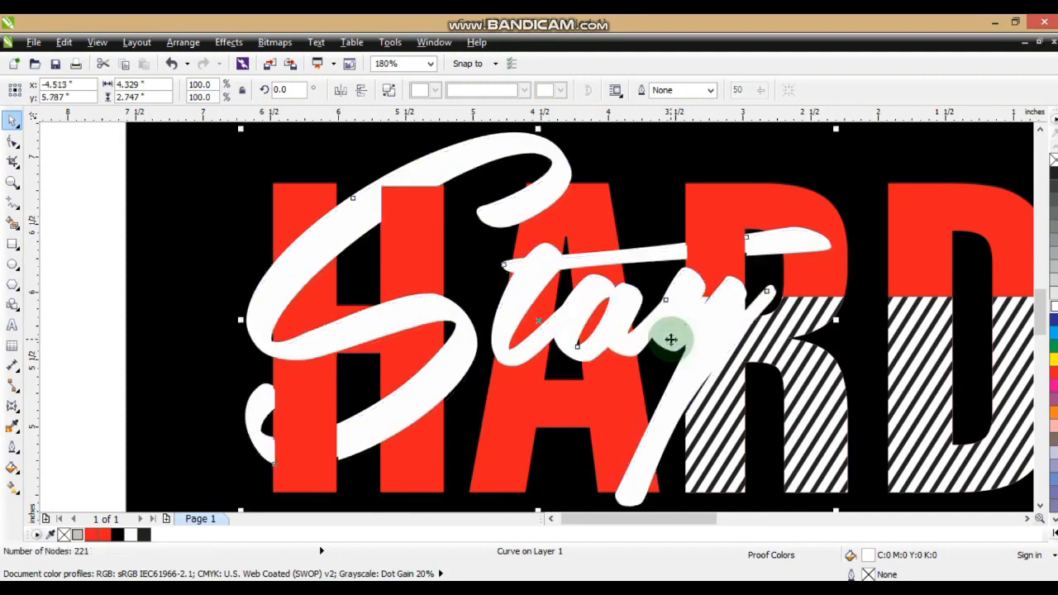
pyautogui.click(1055, 533)
pyautogui.click(1050, 200)
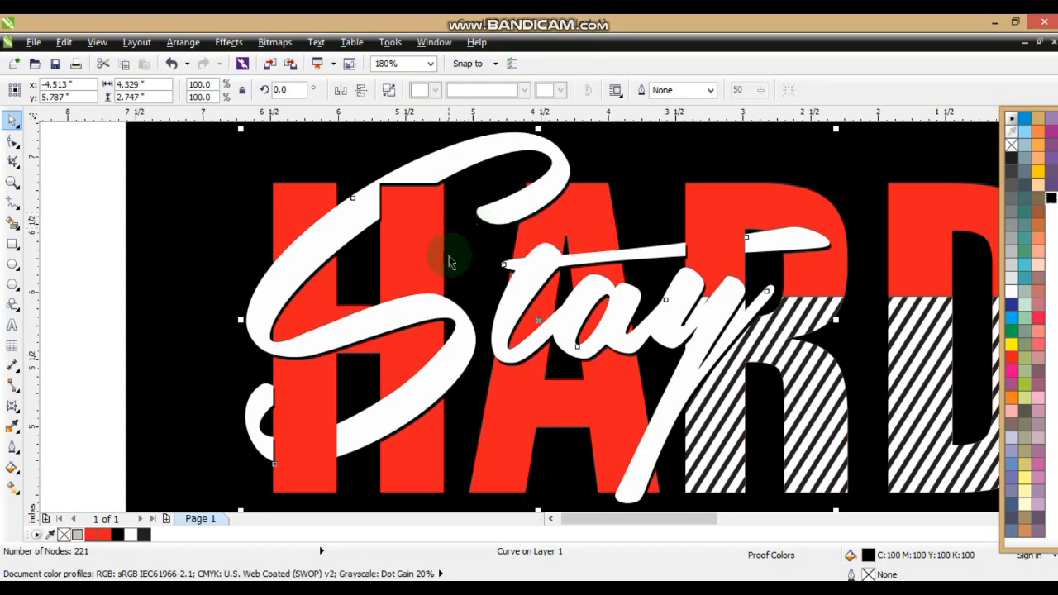
# Move the black shadow's corner nodes around the top of the H's right stem so they align with the white S's cut edges
pyautogui.click(12, 182)
pyautogui.moveTo(238, 159); pyautogui.dragTo(603, 273)
pyautogui.click(12, 141)
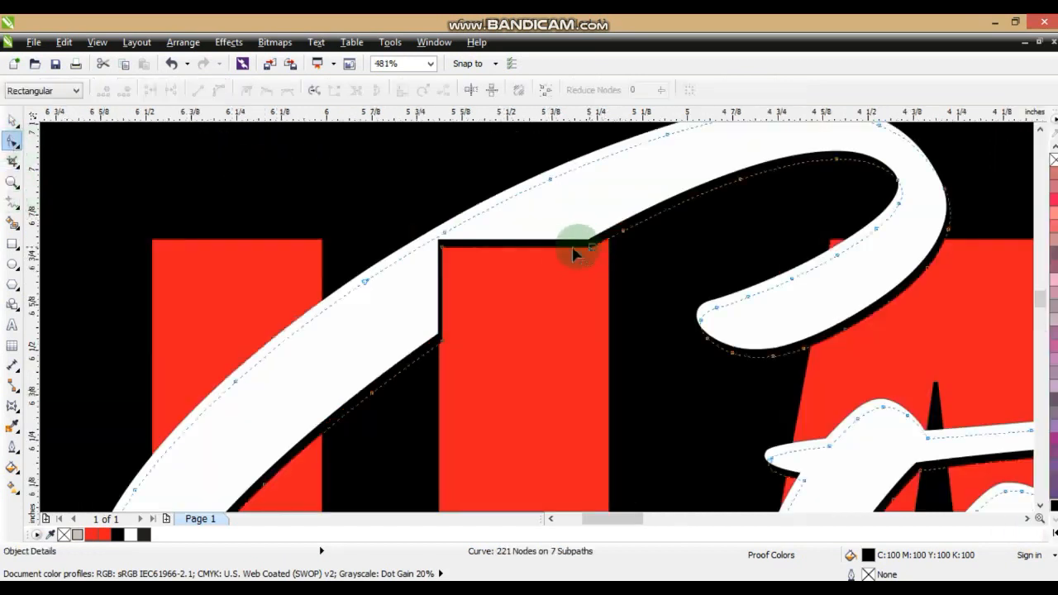
pyautogui.moveTo(440, 244)
pyautogui.mouseDown()
pyautogui.moveTo(583, 272)
pyautogui.moveTo(442, 256)
pyautogui.mouseUp()
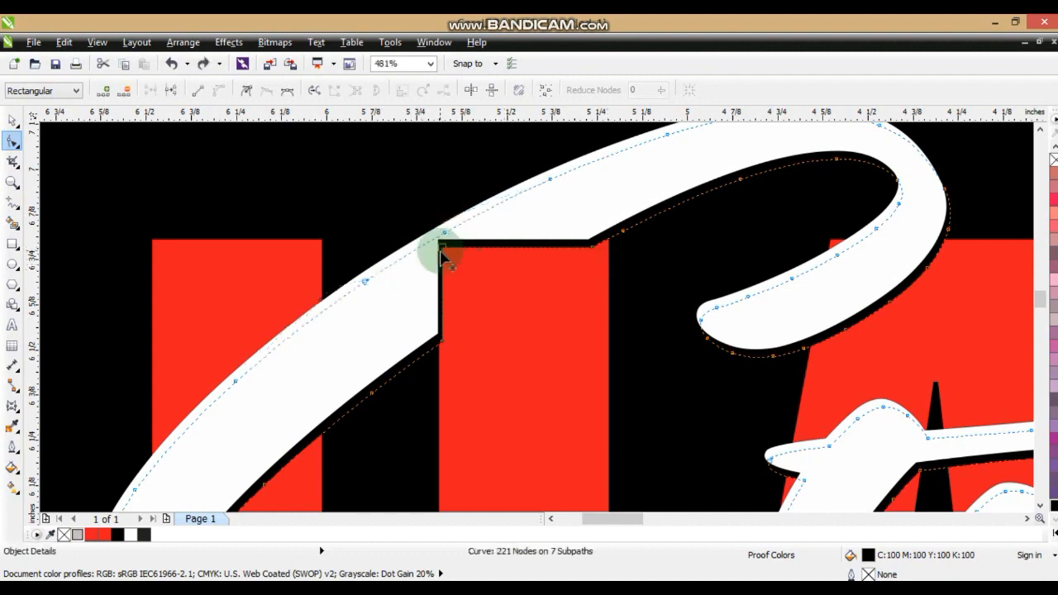
pyautogui.click(463, 333)
pyautogui.moveTo(444, 343); pyautogui.dragTo(439, 342)
pyautogui.moveTo(442, 248); pyautogui.dragTo(438, 239)
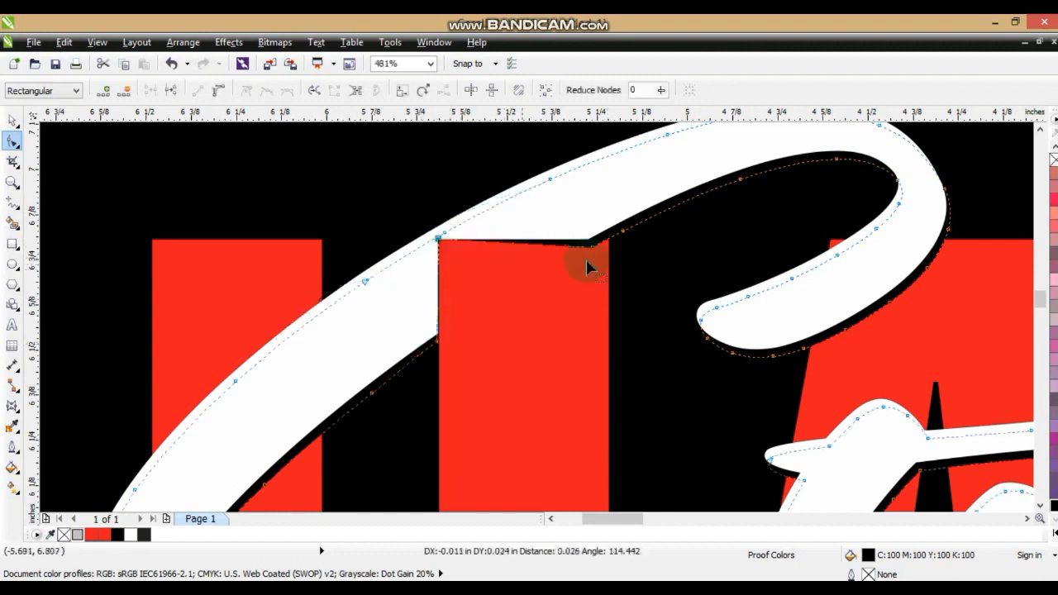
pyautogui.moveTo(592, 248); pyautogui.dragTo(591, 239)
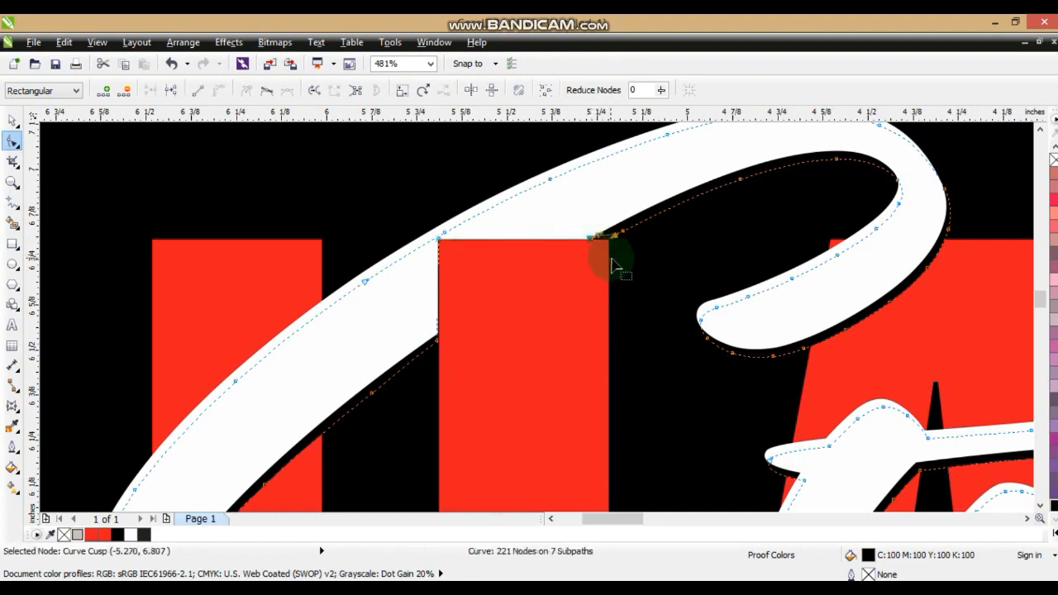
pyautogui.click(437, 349)
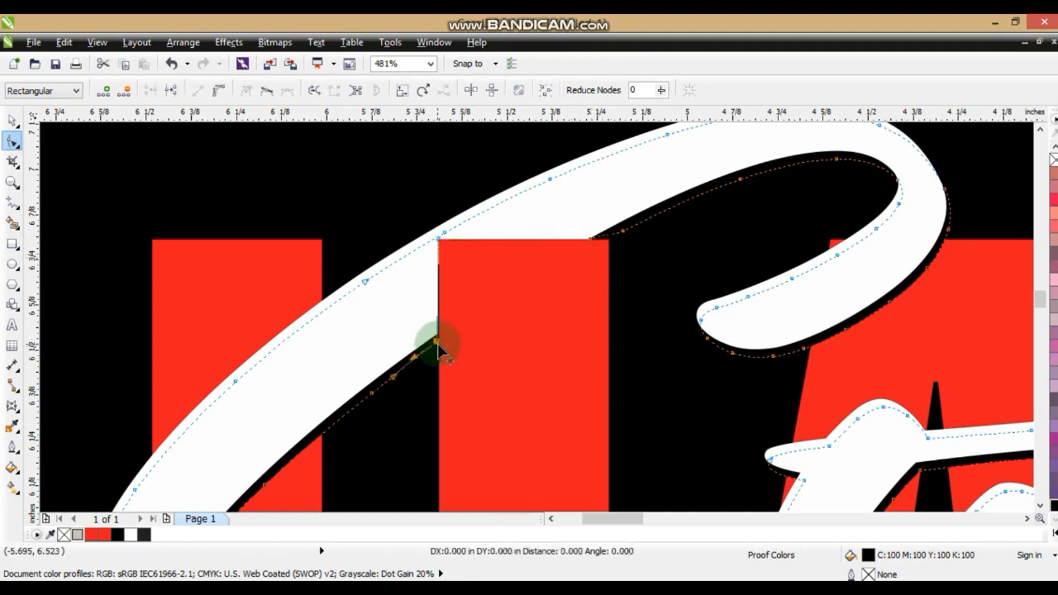
# Compare the shadowed Stay HARD lettering with the reference artwork side by side
pyautogui.scroll(-3, 472, 331)
pyautogui.click(729, 226)
pyautogui.scroll(-2, 729, 226)
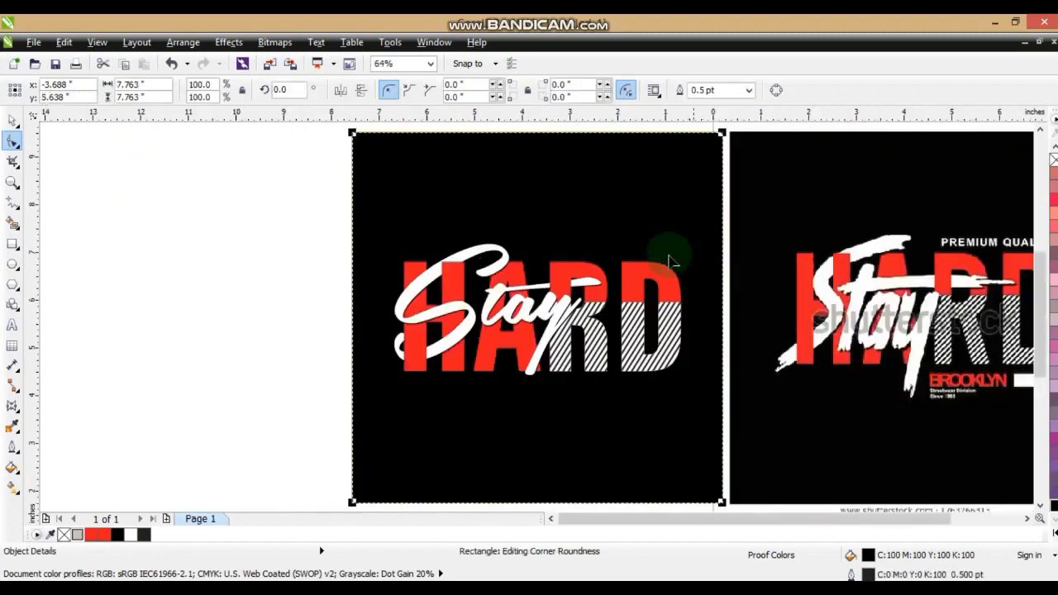
pyautogui.click(549, 293)
pyautogui.click(479, 414)
pyautogui.click(837, 416)
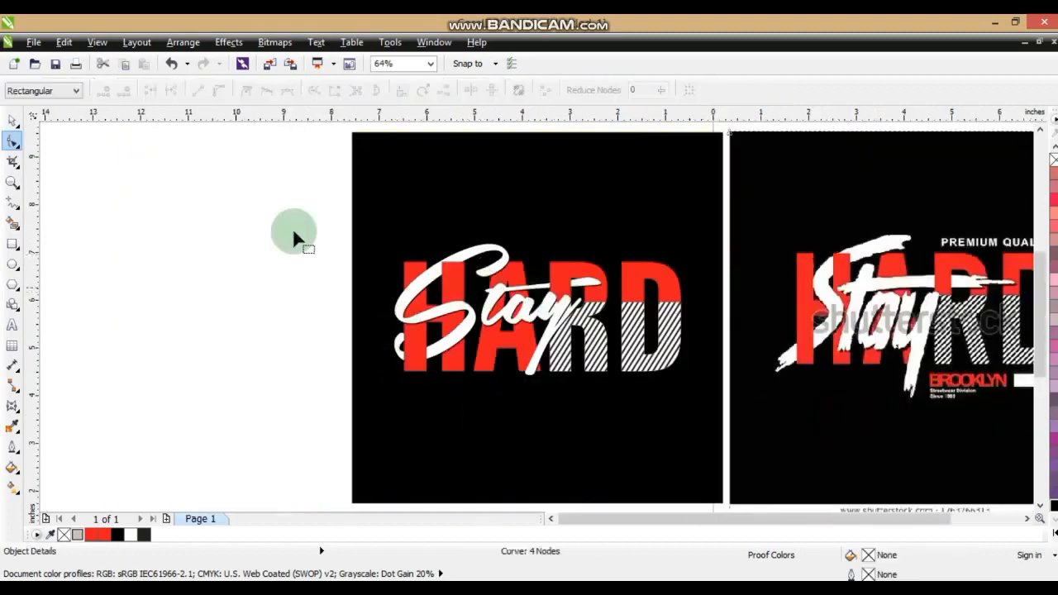
pyautogui.hotkey('shift', 'F2')
pyautogui.click(13, 121)
pyautogui.press('Escape')
pyautogui.click(452, 403)
pyautogui.keyDown('shift'); pyautogui.click(249, 397); pyautogui.keyUp('shift')
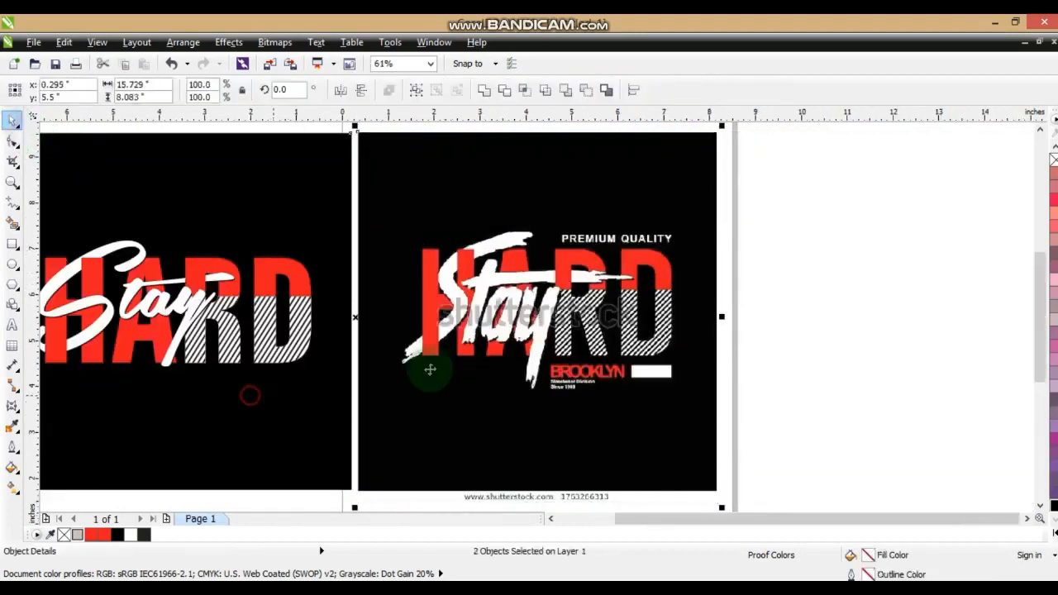
pyautogui.hotkey('shift', 'F2')
pyautogui.press('Escape')
# Add the text "PREMIUM QUALITY" in bold 24 pt Arial on the black background below the HARD lettering
pyautogui.click(22, 184)
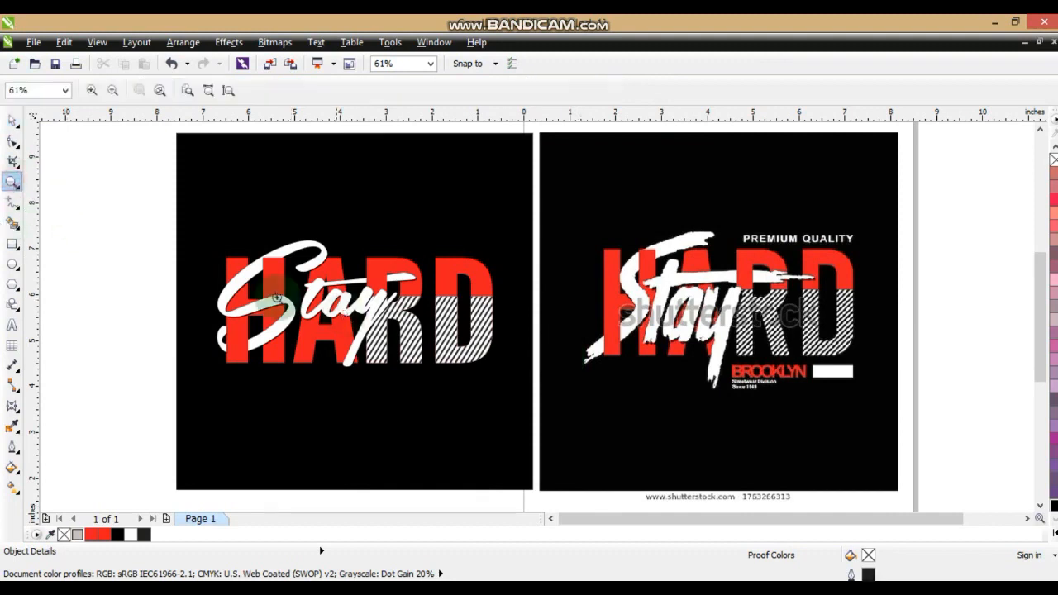
pyautogui.moveTo(160, 217); pyautogui.dragTo(908, 434)
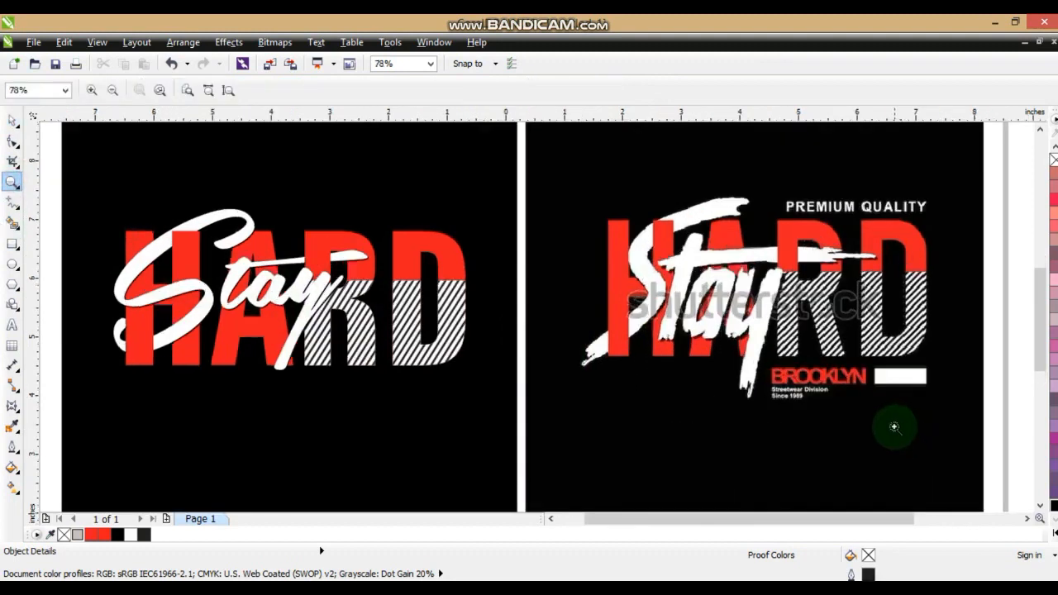
pyautogui.click(12, 324)
pyautogui.click(233, 428)
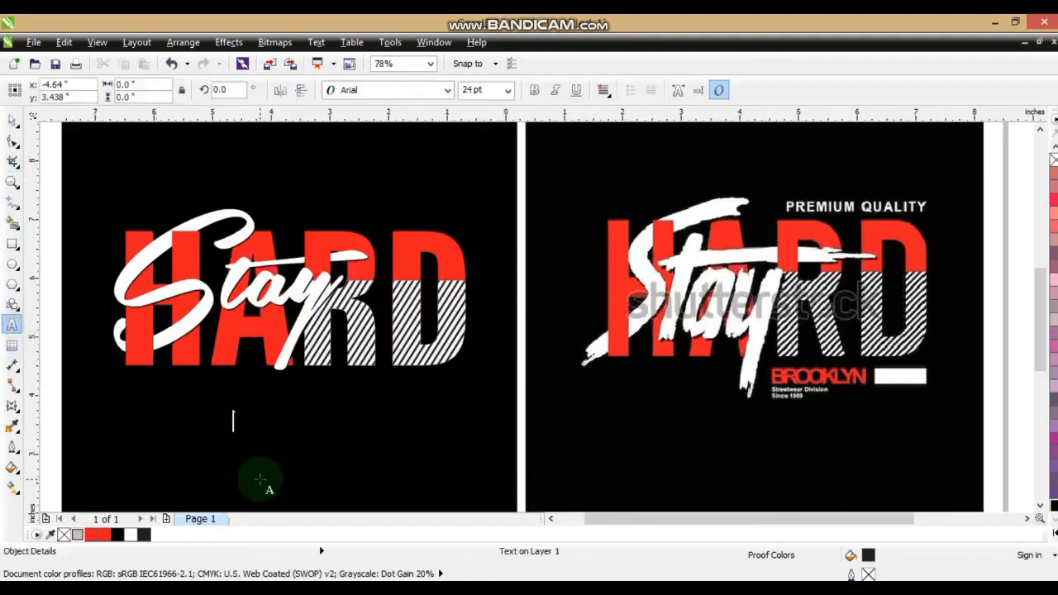
pyautogui.write('PREMIUM QUALITY')
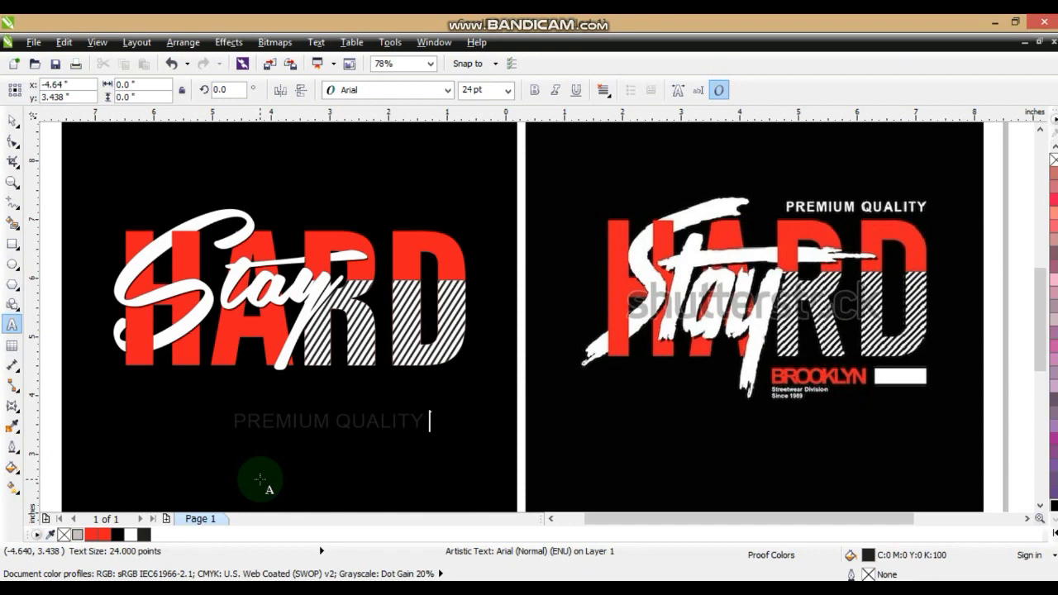
pyautogui.click(12, 120)
pyautogui.click(534, 90)
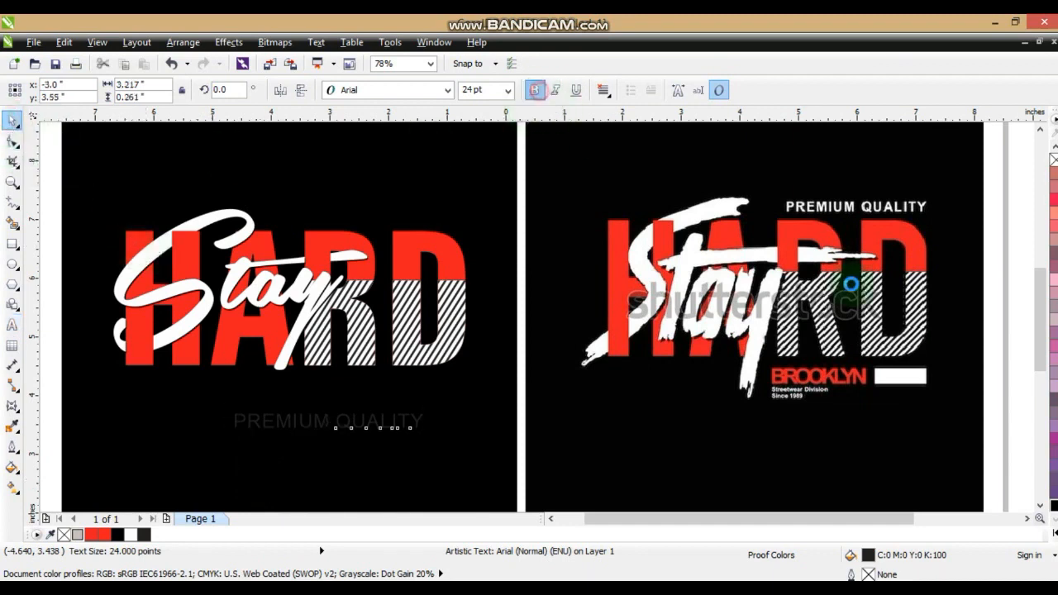
# Fill the PREMIUM QUALITY text white and fit it above the R and D at about 19 pt
pyautogui.click(1054, 532)
pyautogui.click(1013, 293)
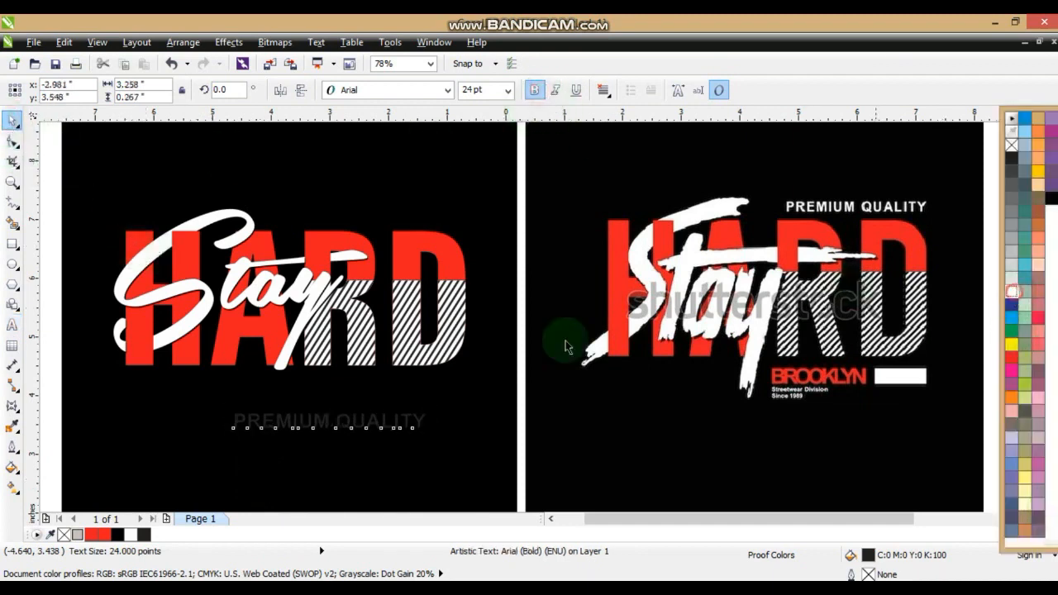
pyautogui.moveTo(375, 422); pyautogui.dragTo(407, 196)
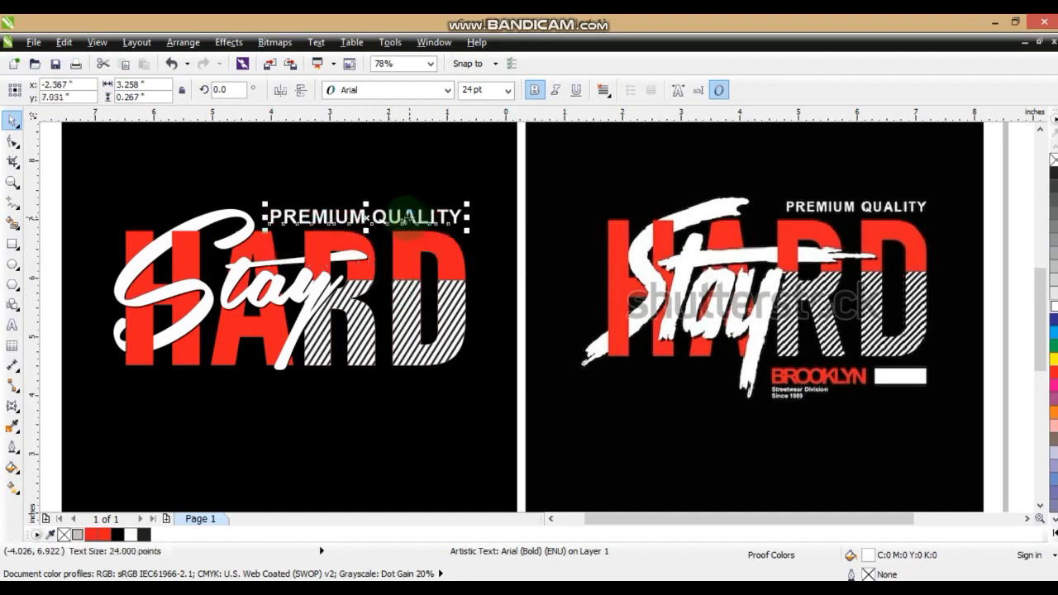
pyautogui.moveTo(265, 230); pyautogui.dragTo(303, 229)
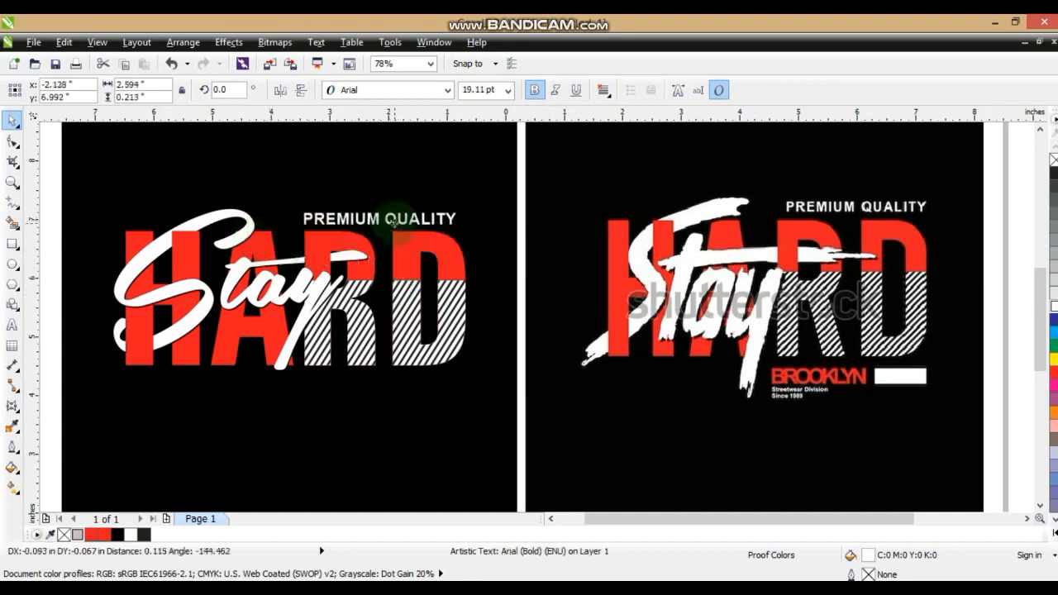
# Duplicate the PREMIUM QUALITY text below the striped R and D and change the copy's wording to "BROOKLYN"
pyautogui.moveTo(378, 226); pyautogui.dragTo(403, 378)
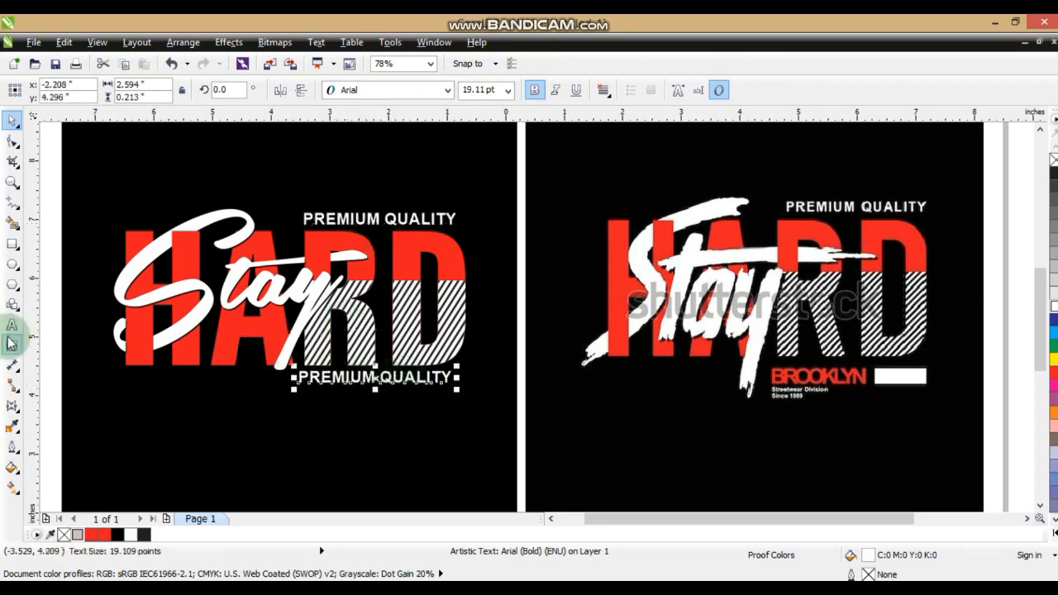
pyautogui.click(12, 325)
pyautogui.hotkey('ctrl', 'a')
pyautogui.write('BR')
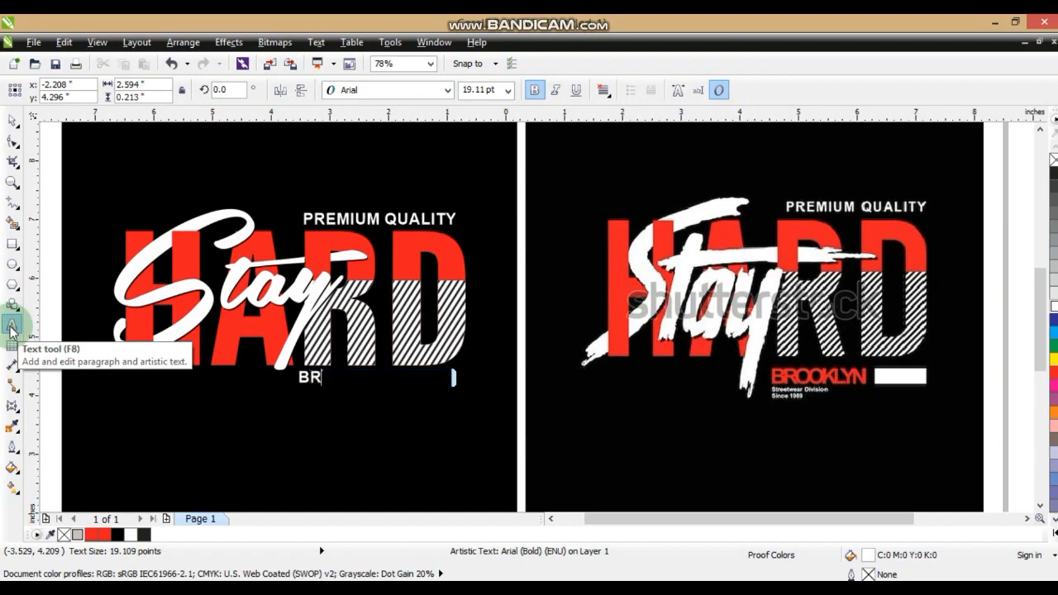
pyautogui.write('OOKLYN')
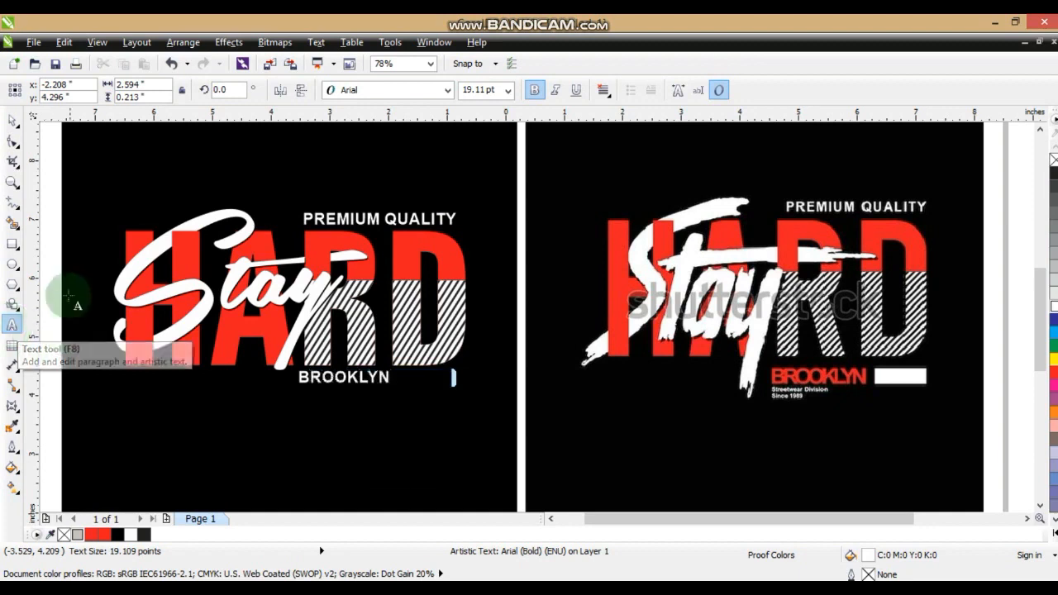
# Tighten the letter spacing of the BROOKLYN text until its characters nearly touch, as in the reference artwork
pyautogui.click(12, 140)
pyautogui.click(394, 390)
pyautogui.moveTo(394, 389); pyautogui.dragTo(368, 389)
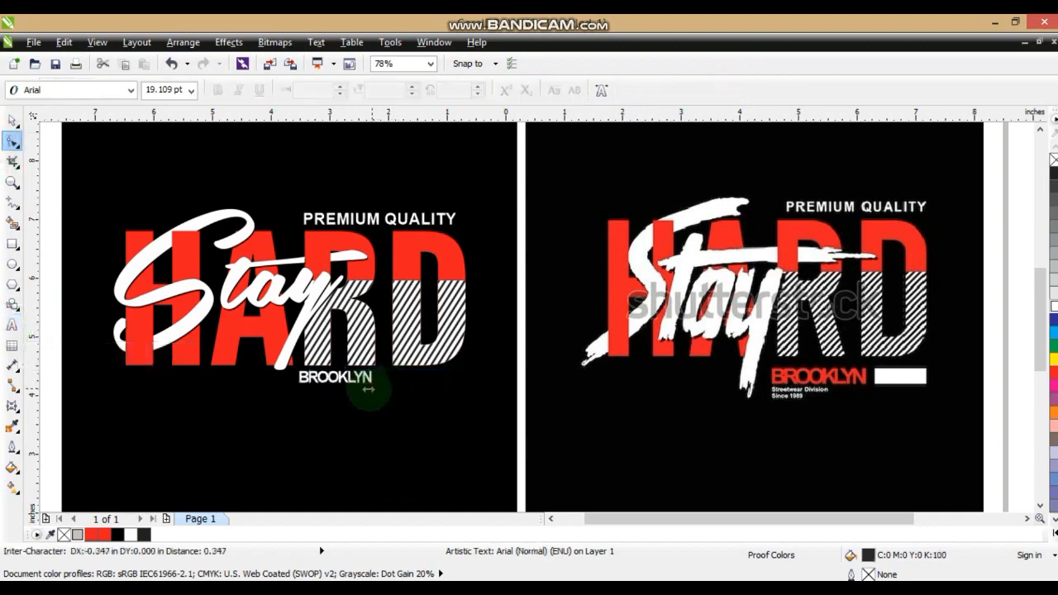
pyautogui.click(12, 119)
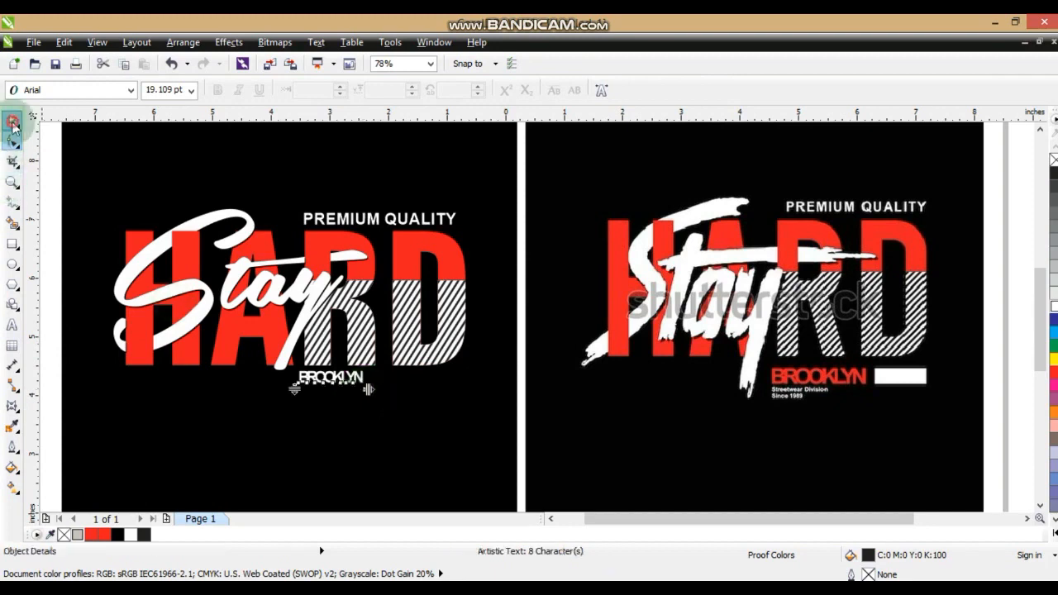
# Fill the BROOKLYN text red and enlarge it proportionally to about 31 pt below the striped R and D
pyautogui.click(98, 535)
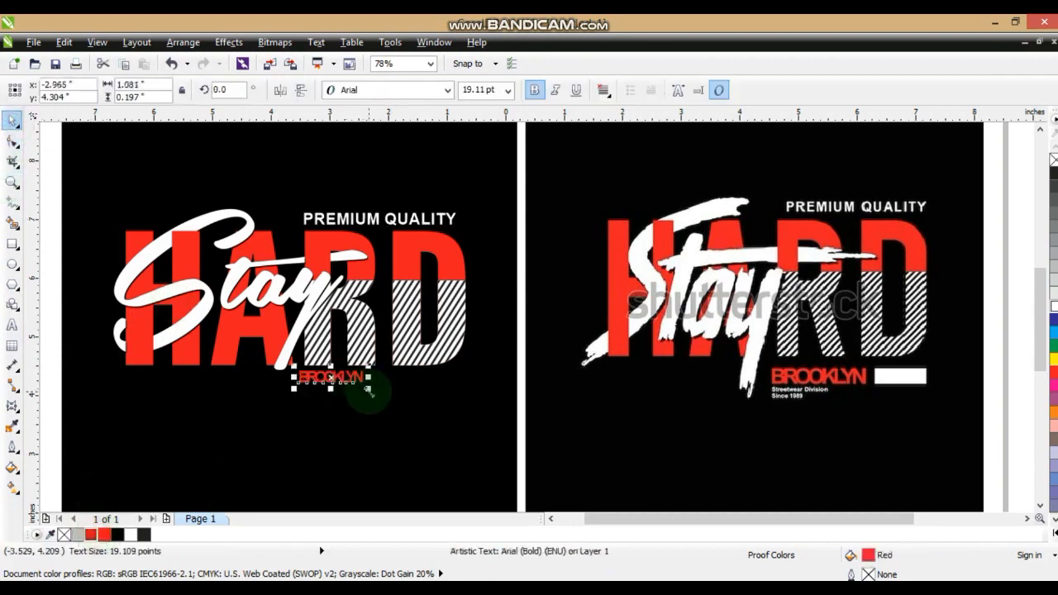
pyautogui.moveTo(369, 389); pyautogui.dragTo(409, 411)
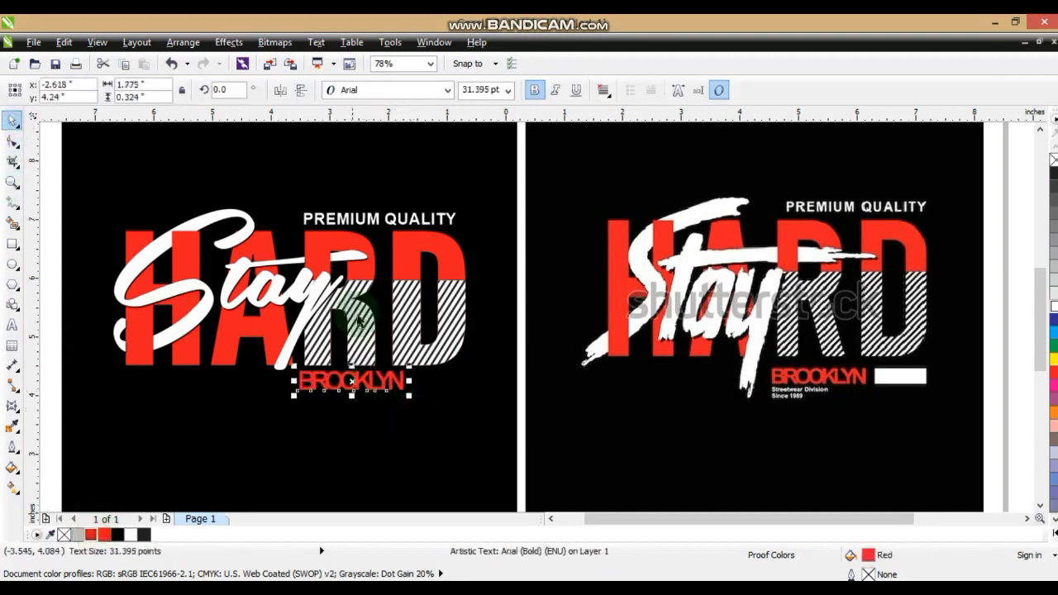
# Draw a white rectangle without outline, about 0.77 by 0.35 inches, just right of the BROOKLYN text
pyautogui.click(12, 244)
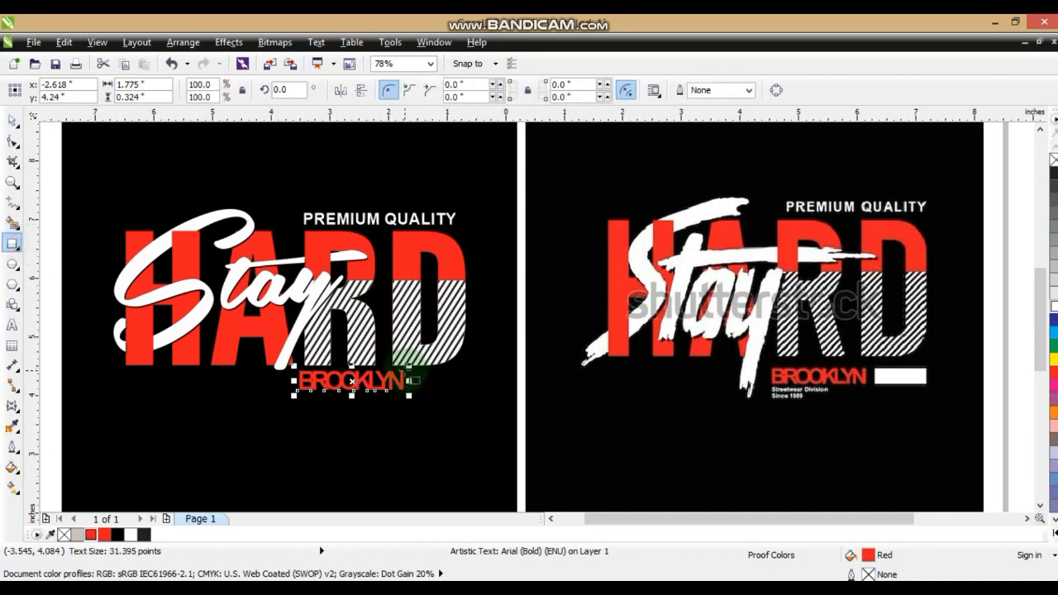
pyautogui.moveTo(405, 371)
pyautogui.mouseDown()
pyautogui.moveTo(467, 386)
pyautogui.moveTo(409, 380)
pyautogui.mouseUp()
pyautogui.click(130, 534)
pyautogui.click(12, 120)
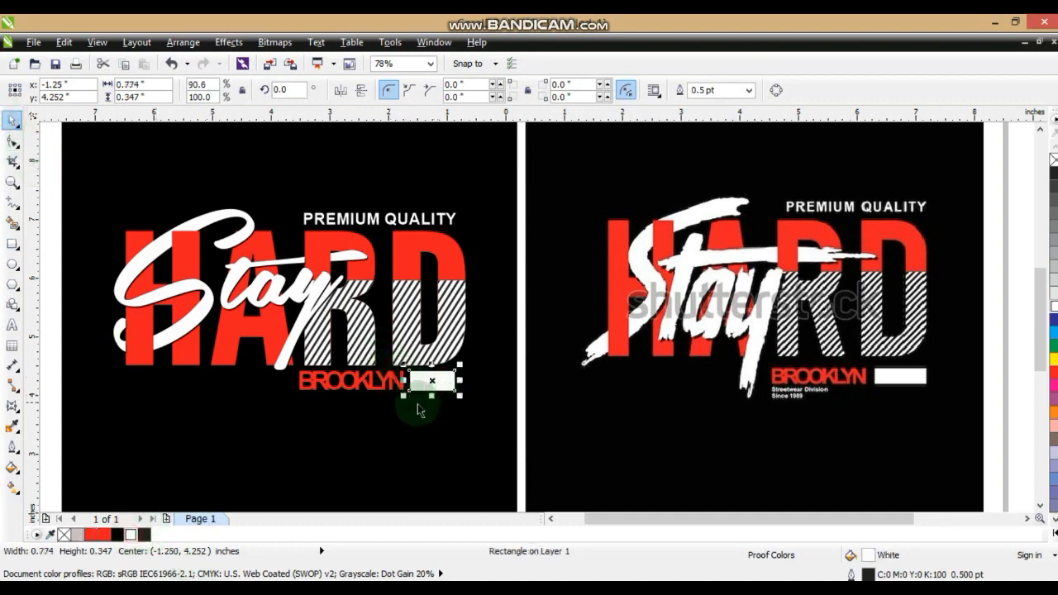
pyautogui.rightClick(1053, 160)
pyautogui.click(1002, 283)
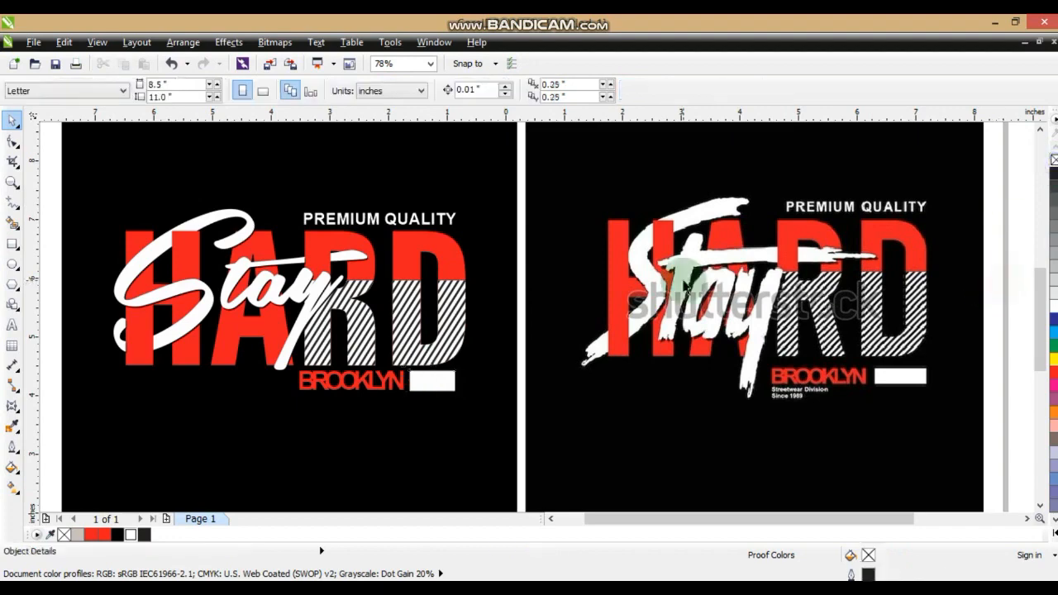
# Select all objects and preview the finished design full screen beside the reference artwork to compare them
pyautogui.scroll(-2, 682, 280)
pyautogui.moveTo(868, 418); pyautogui.dragTo(279, 135)
pyautogui.hotkey('shift', 'F2')
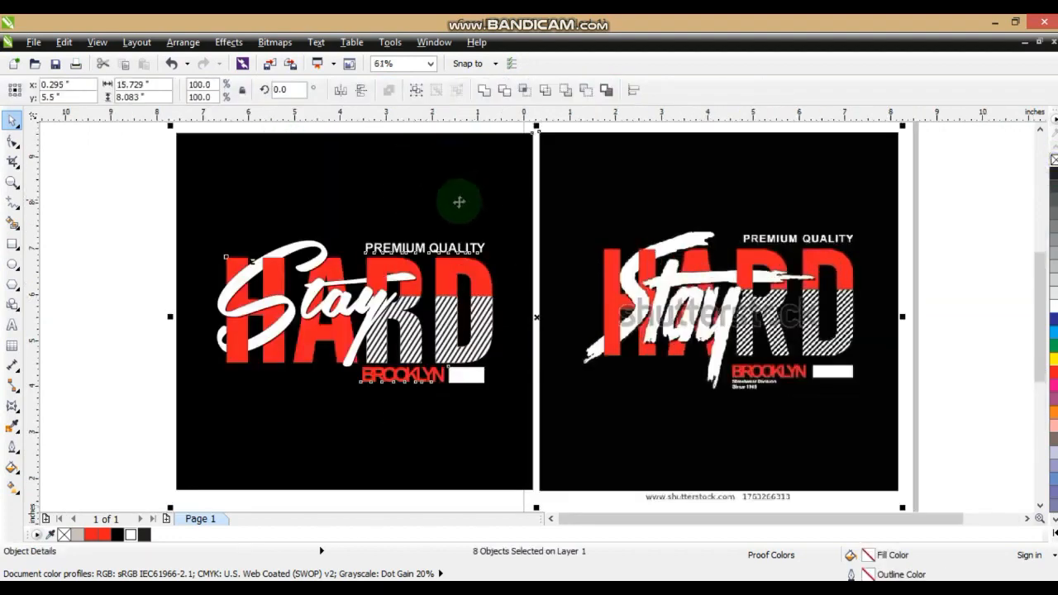
pyautogui.press('F9')
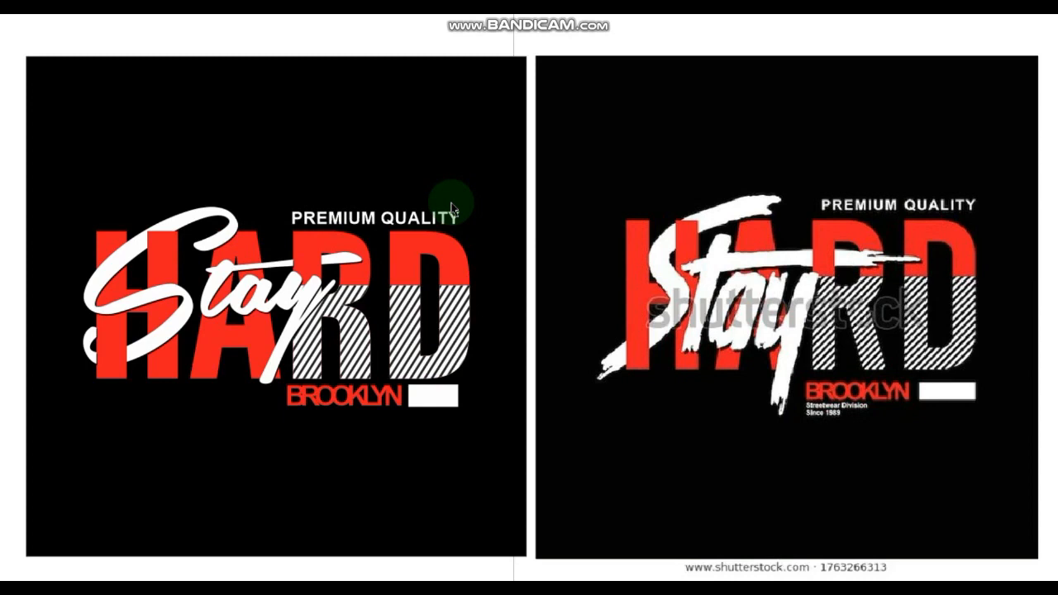
pyautogui.click(452, 208)
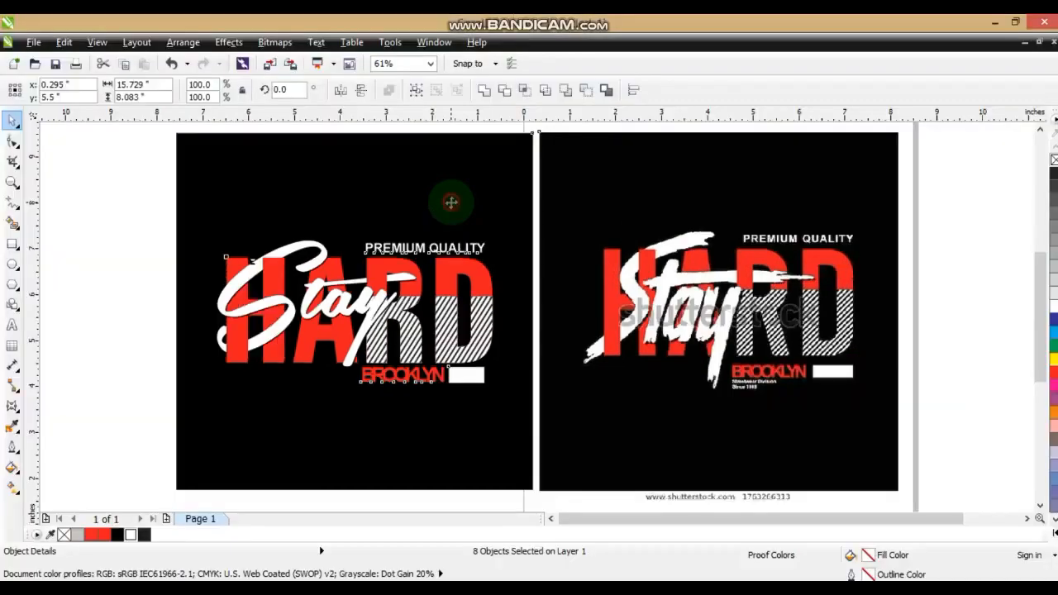